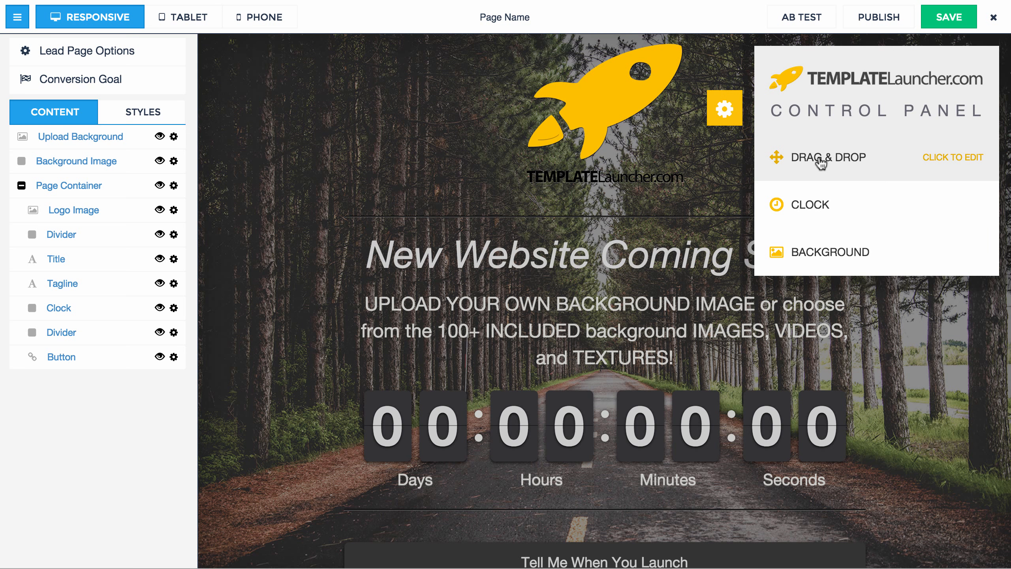
{"action": "left_click", "coordinate": [718, 104]}
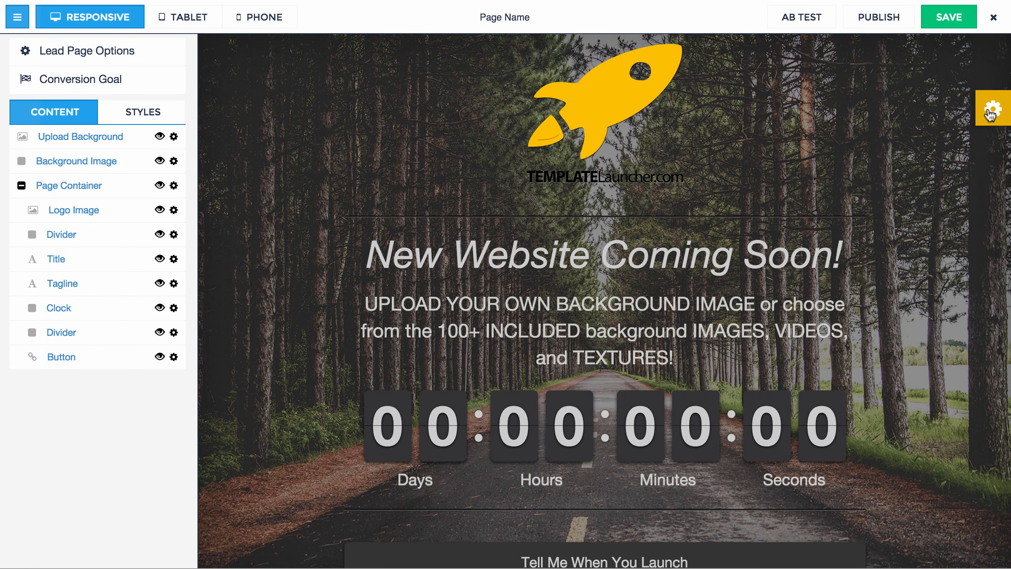
{"action": "left_click", "coordinate": [991, 112]}
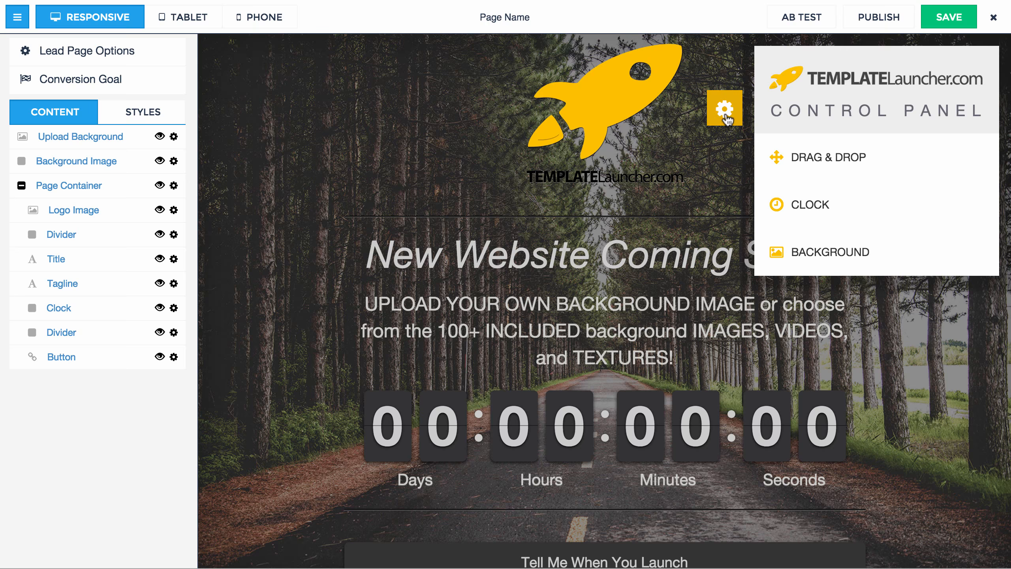
{"action": "left_click", "coordinate": [725, 116]}
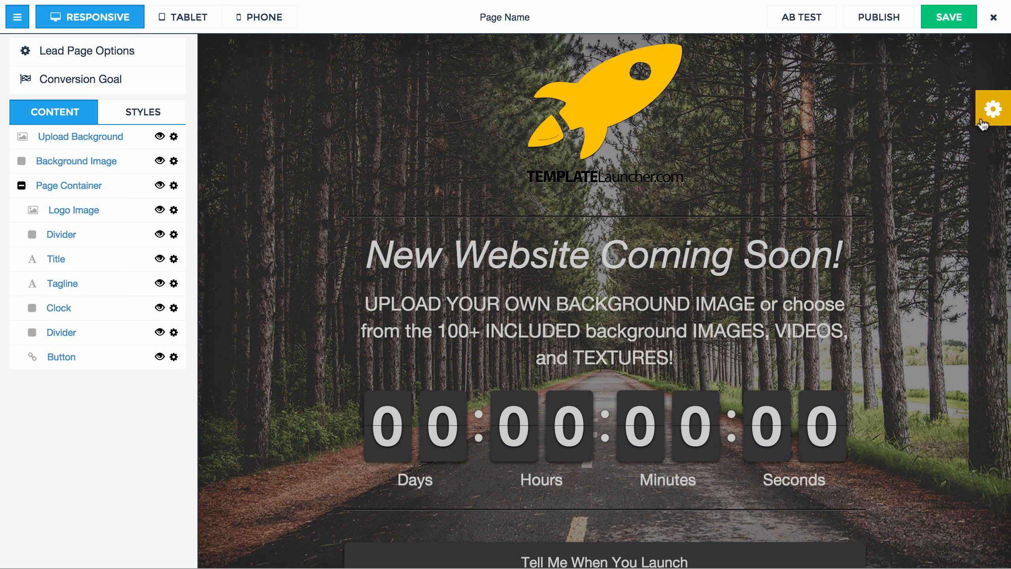
Reorder the page elements to Divider 1, Title, Clock, Logo, Tagline, Divider 2, Button.
{"action": "left_click", "coordinate": [989, 114]}
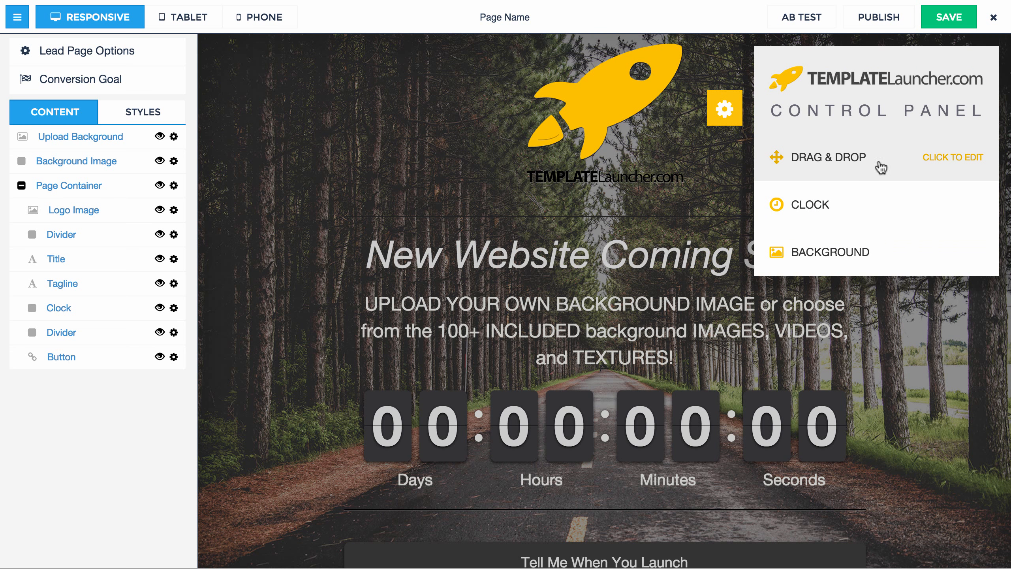
{"action": "left_click", "coordinate": [843, 169]}
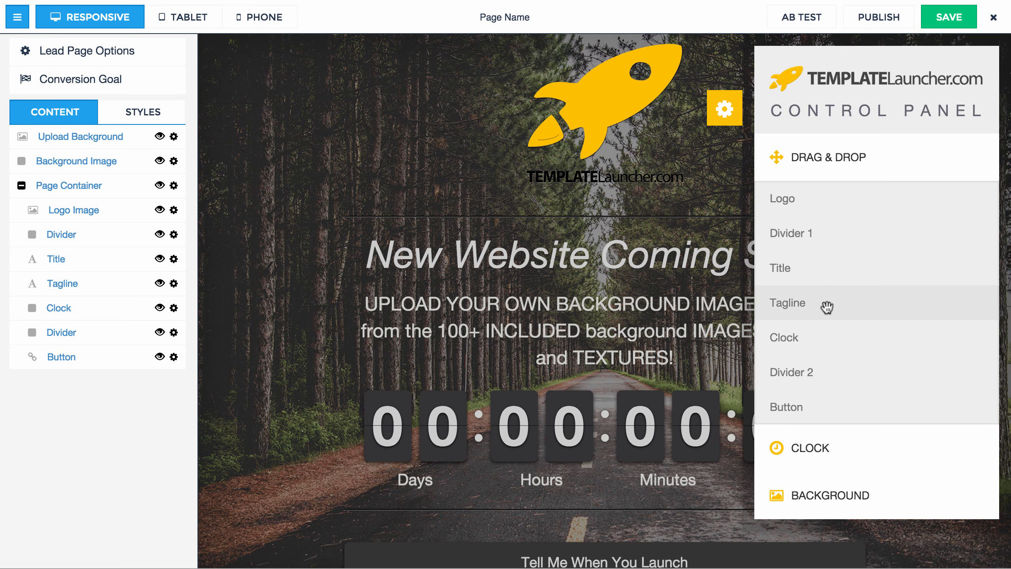
{"action": "left_click_drag", "start_coordinate": [830, 345], "coordinate": [855, 210]}
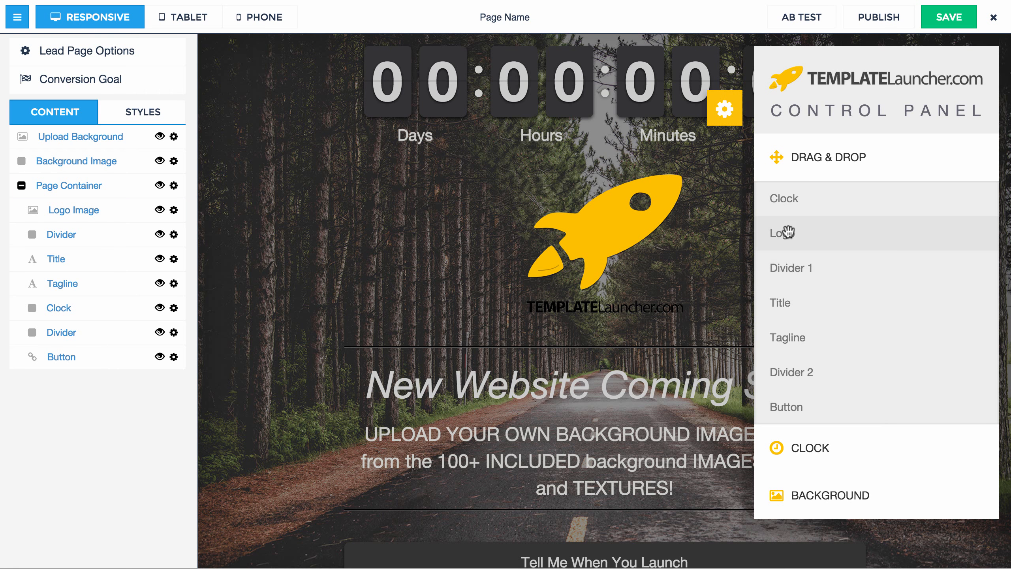
{"action": "left_click_drag", "start_coordinate": [787, 232], "coordinate": [772, 329]}
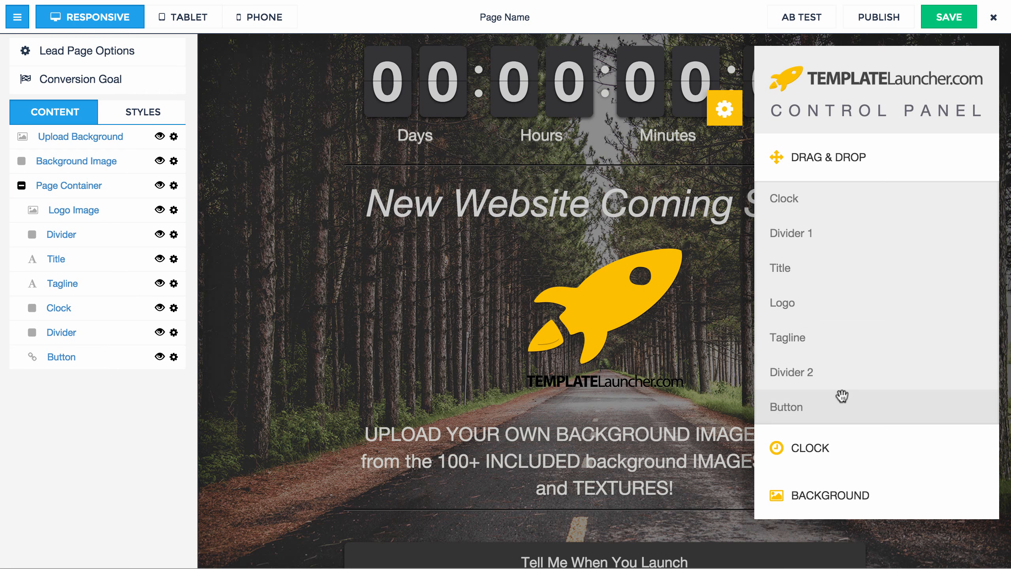
{"action": "left_click_drag", "start_coordinate": [821, 406], "coordinate": [836, 296]}
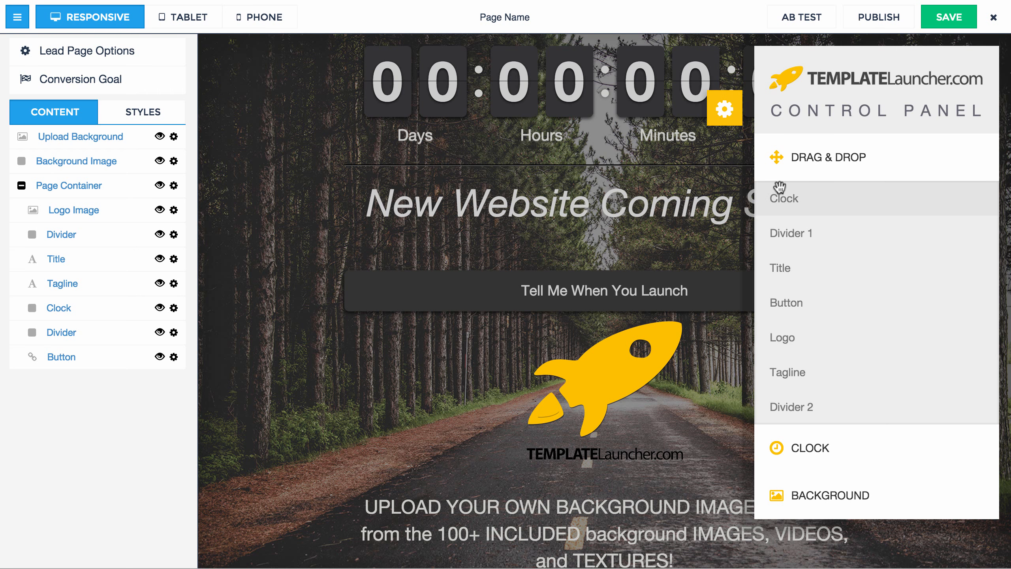
{"action": "left_click_drag", "start_coordinate": [779, 187], "coordinate": [811, 283]}
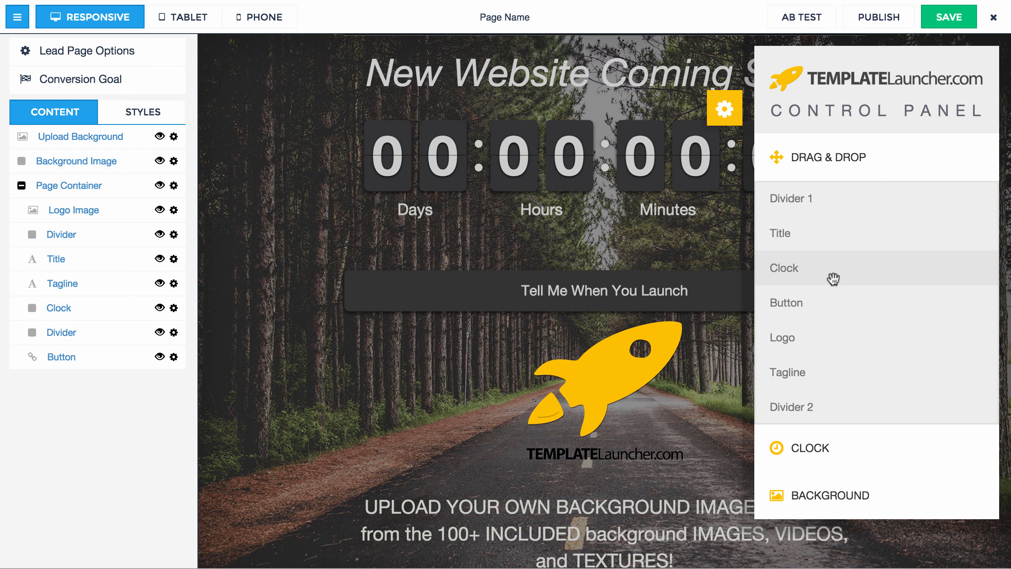
{"action": "left_click_drag", "start_coordinate": [817, 303], "coordinate": [830, 414]}
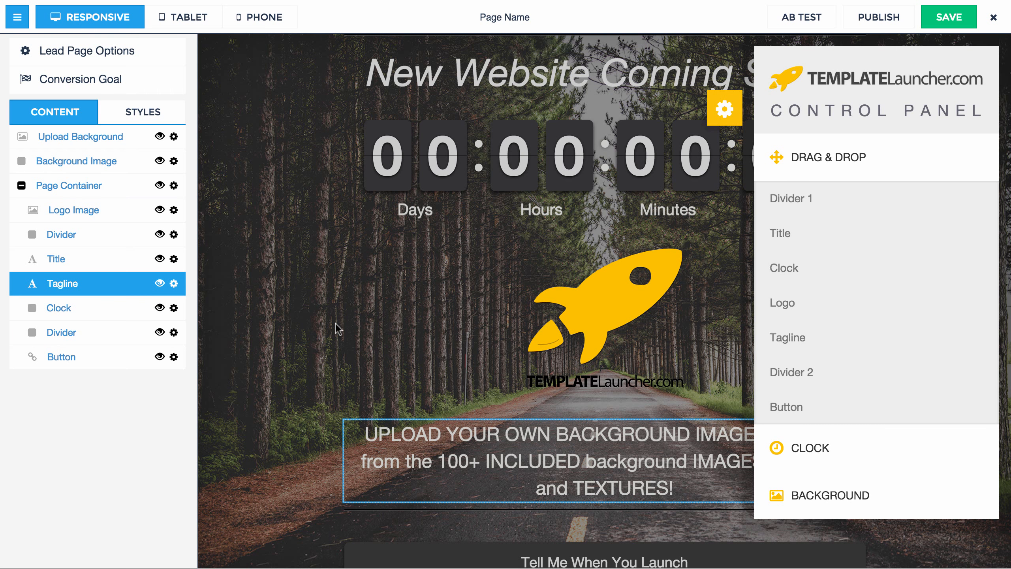
Hide the Tagline element and collapse the template control panel.
{"action": "left_click", "coordinate": [160, 284]}
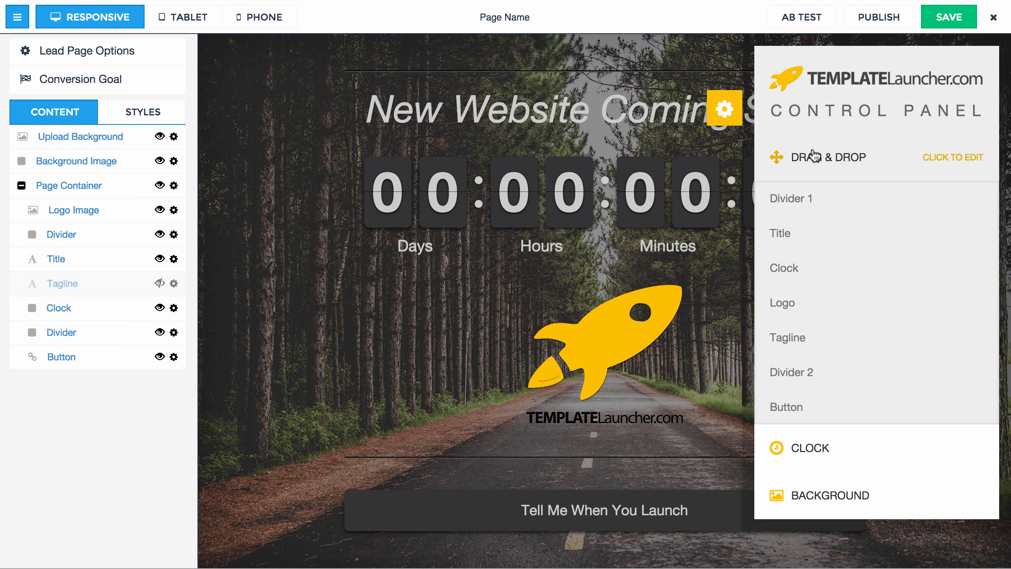
{"action": "left_click", "coordinate": [725, 109]}
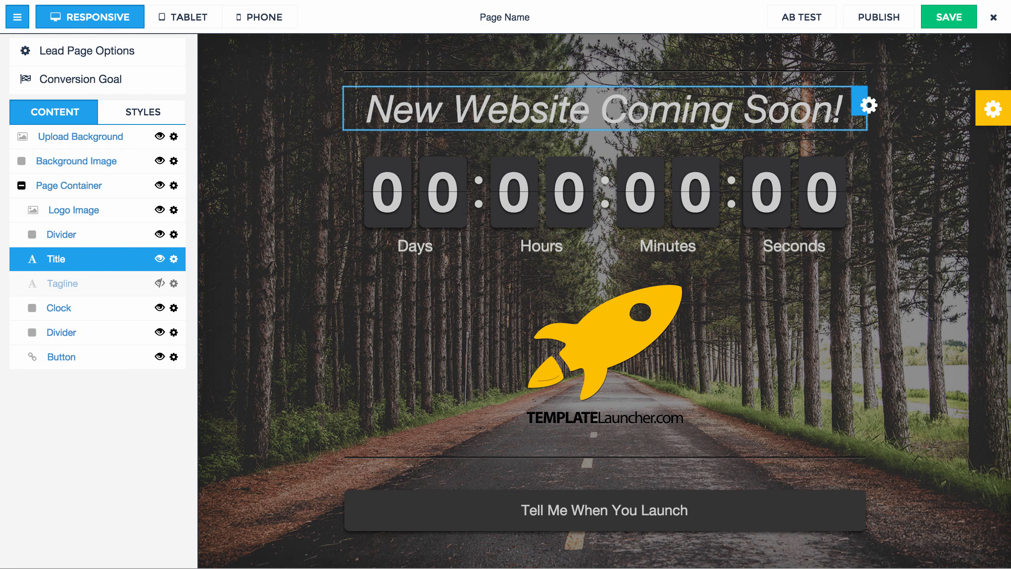
{"action": "left_click", "coordinate": [403, 109]}
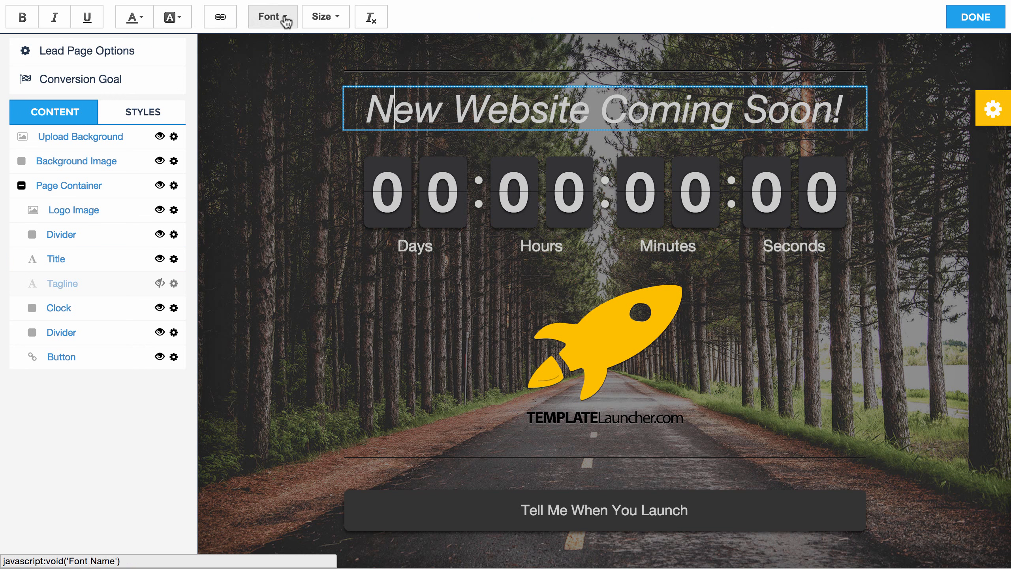
{"action": "left_click_drag", "start_coordinate": [368, 107], "coordinate": [875, 108]}
{"action": "left_click", "coordinate": [449, 125]}
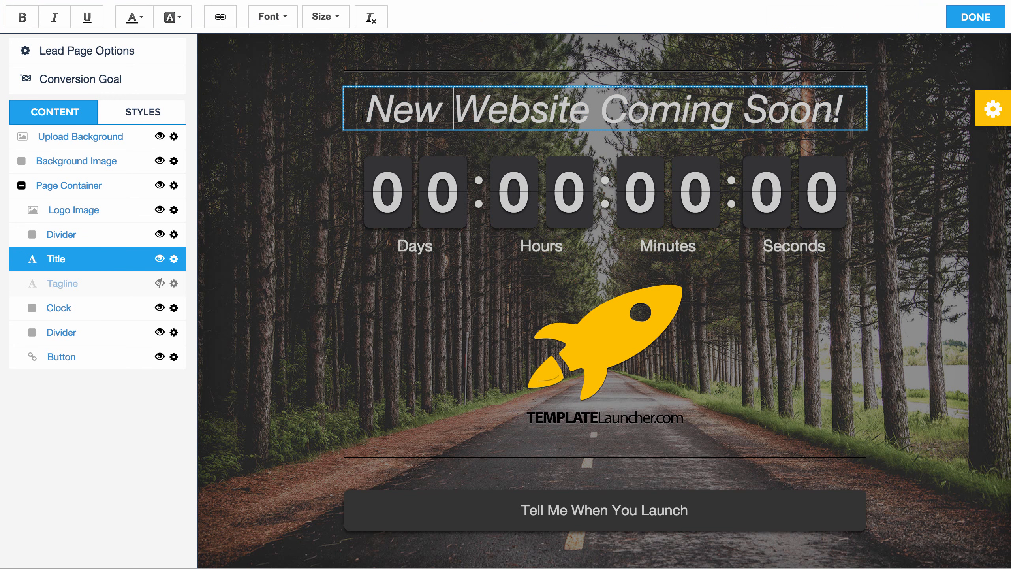
{"action": "left_click_drag", "start_coordinate": [367, 107], "coordinate": [843, 108]}
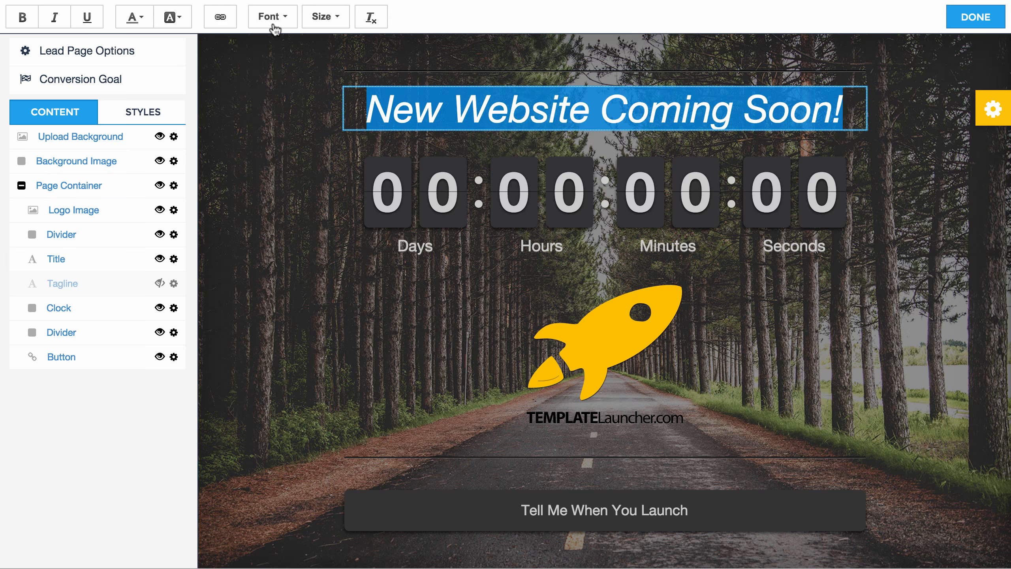
{"action": "left_click", "coordinate": [290, 107]}
{"action": "left_click", "coordinate": [369, 110]}
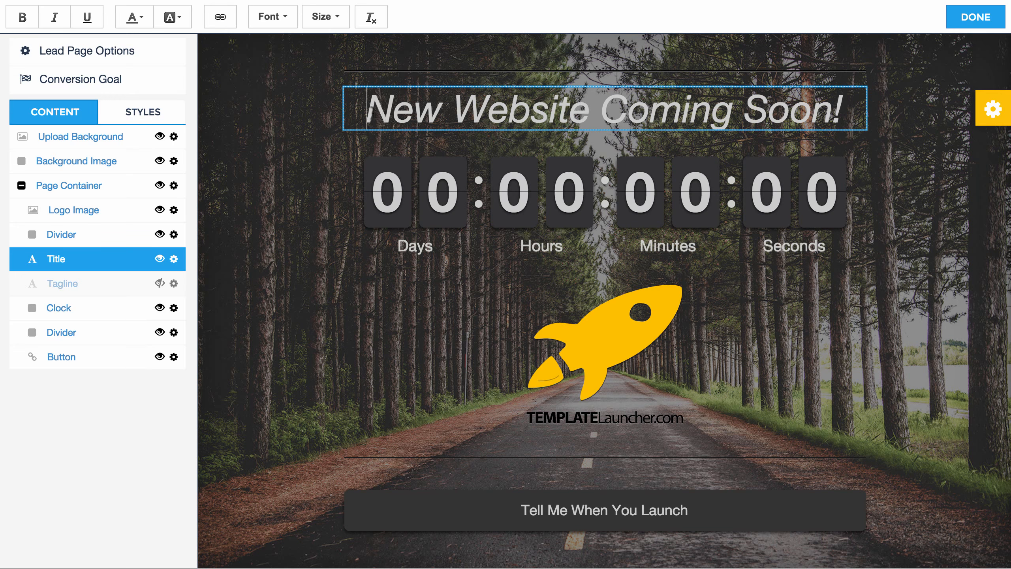
{"action": "left_click_drag", "start_coordinate": [366, 109], "coordinate": [691, 109]}
{"action": "left_click", "coordinate": [774, 48]}
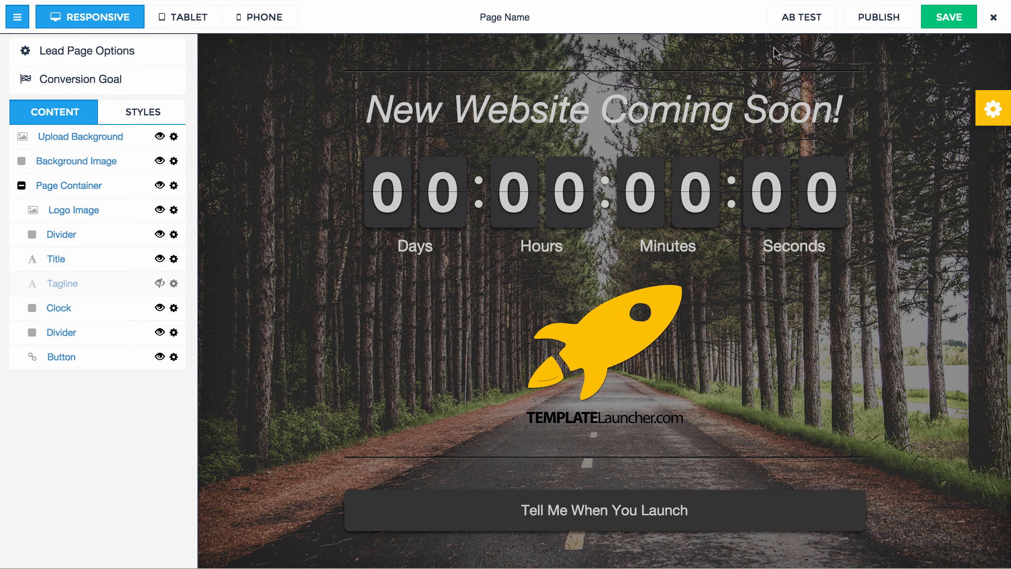
Change the font of the whole "New Website Coming Soon!" title to Cabin.
{"action": "left_click", "coordinate": [56, 259]}
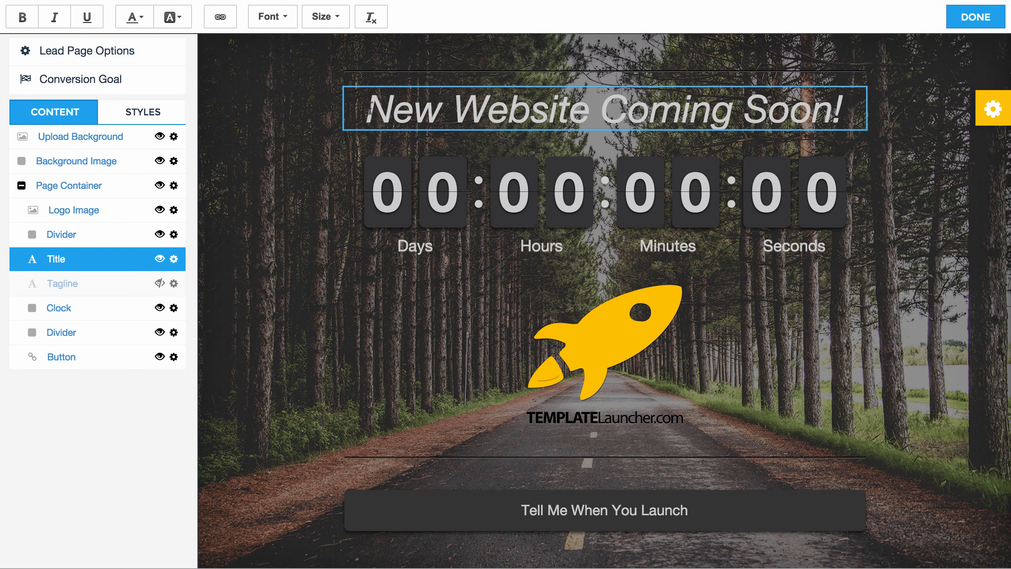
{"action": "left_click_drag", "start_coordinate": [367, 109], "coordinate": [843, 110]}
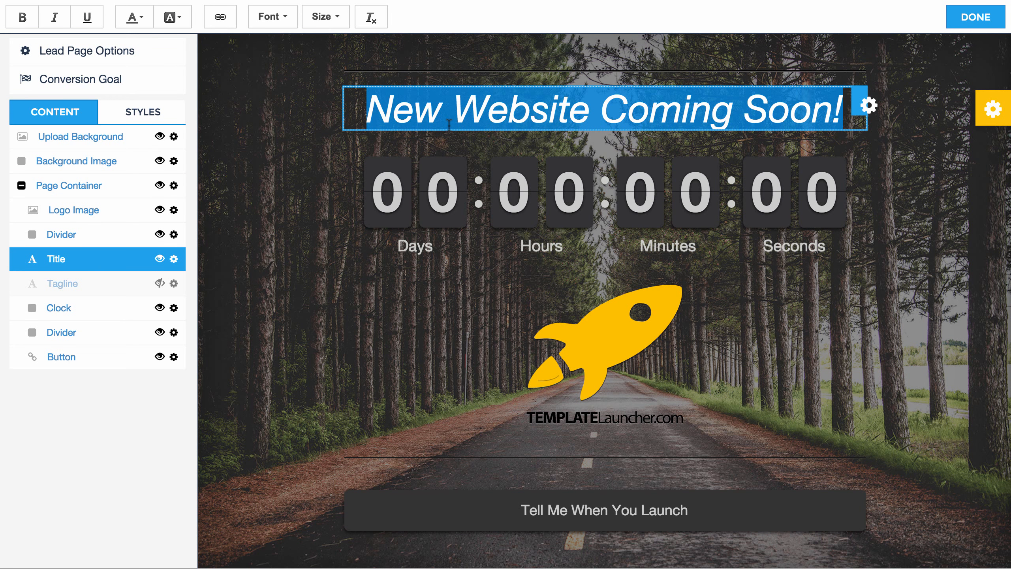
{"action": "left_click", "coordinate": [286, 20]}
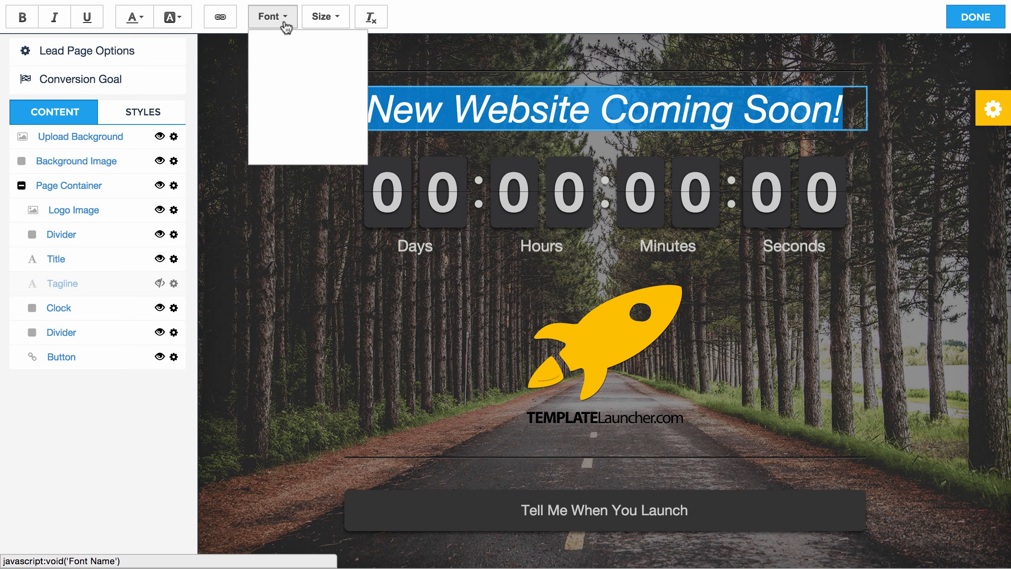
{"action": "left_click", "coordinate": [288, 127]}
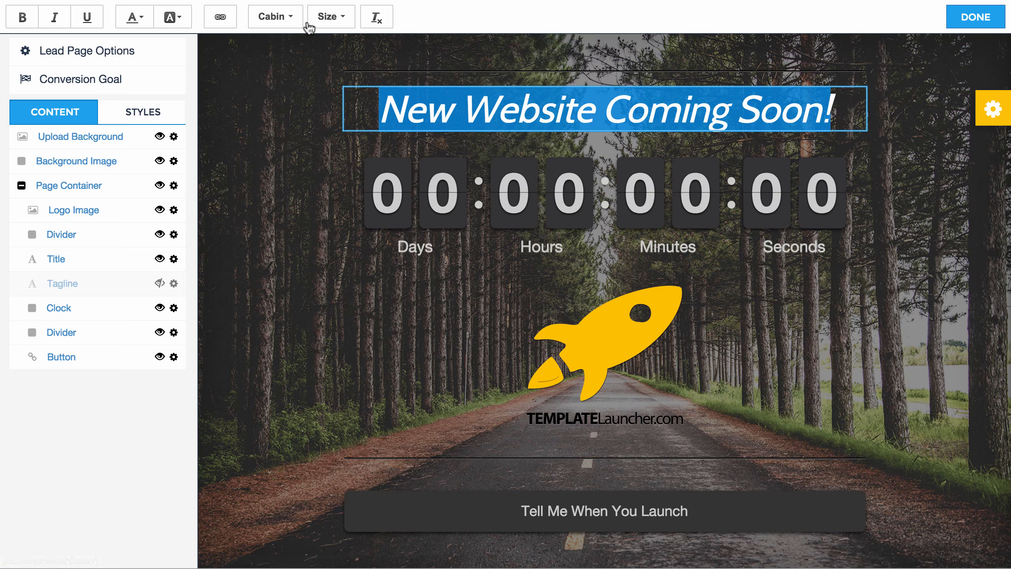
Set the title's font size to 72.
{"action": "left_click", "coordinate": [337, 19]}
{"action": "scroll", "coordinate": [343, 126], "scroll_direction": "down", "scroll_amount": 2}
{"action": "scroll", "coordinate": [343, 127], "scroll_direction": "down", "scroll_amount": 1}
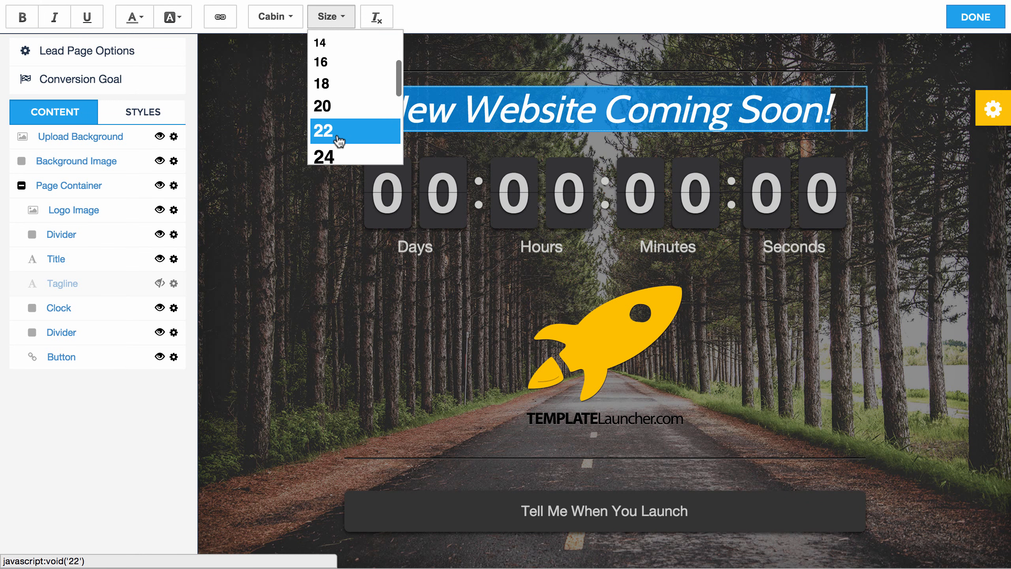
{"action": "left_click", "coordinate": [342, 127]}
{"action": "left_click", "coordinate": [331, 28]}
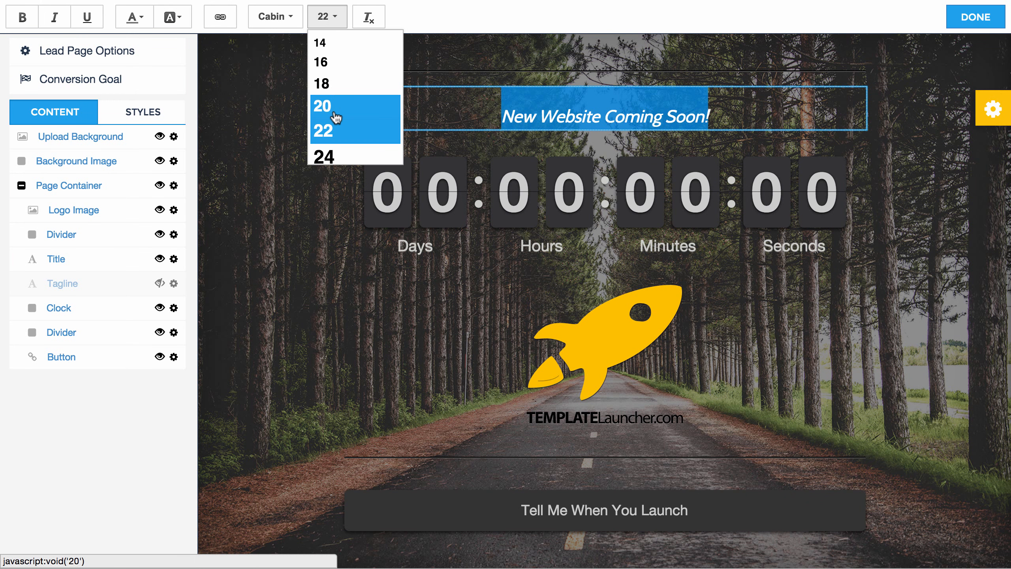
{"action": "scroll", "coordinate": [337, 129], "scroll_direction": "down", "scroll_amount": 5}
{"action": "left_click", "coordinate": [338, 157]}
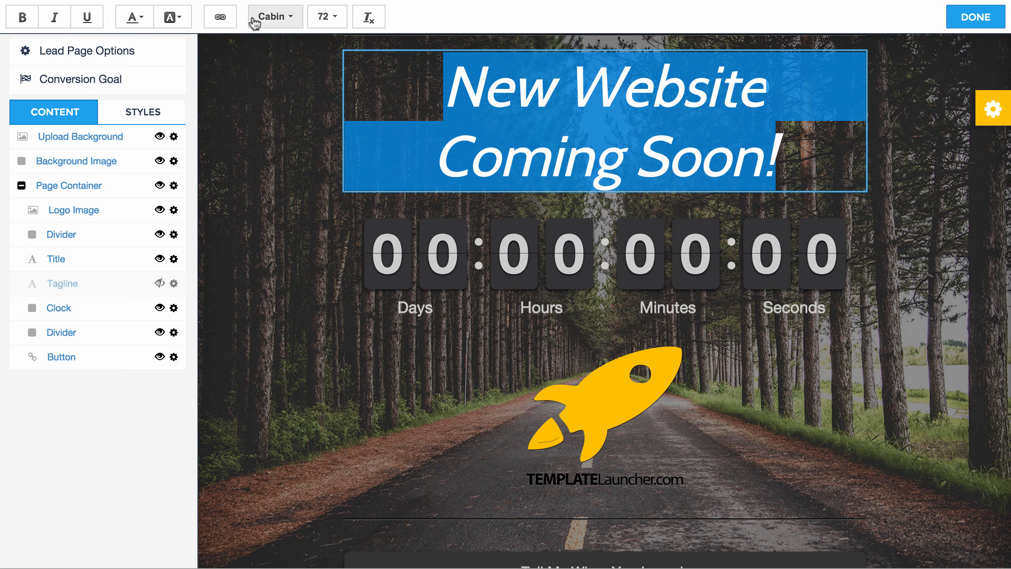
Apply a red background color behind the title text.
{"action": "left_click", "coordinate": [178, 17]}
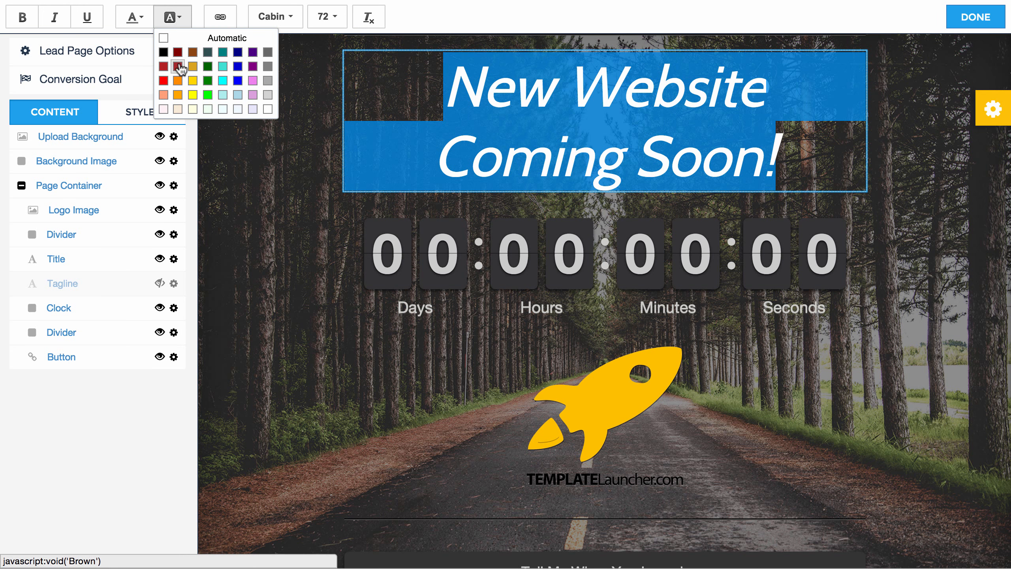
{"action": "left_click", "coordinate": [163, 80]}
{"action": "left_click", "coordinate": [540, 128]}
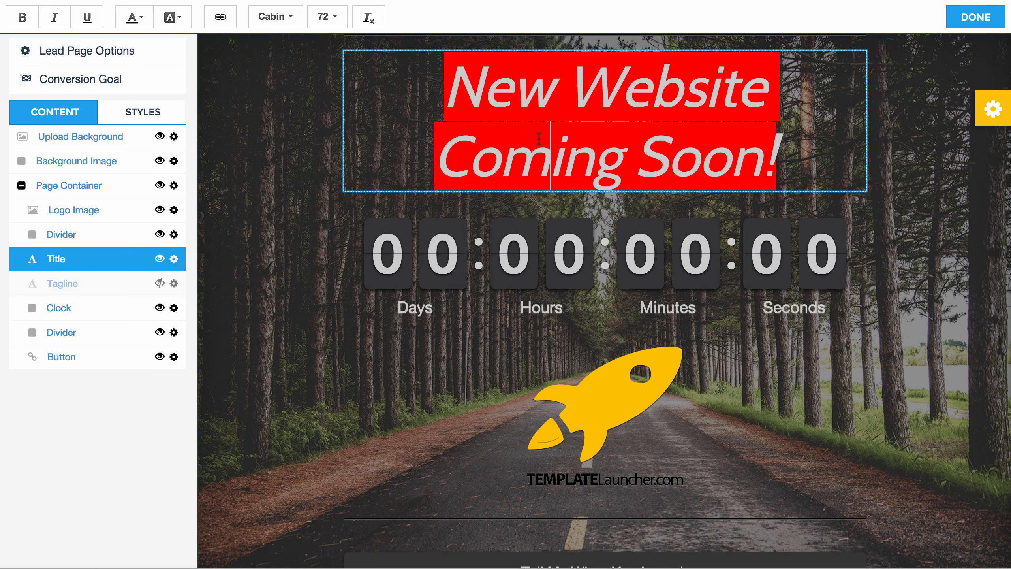
Remove the red background color from the whole title text.
{"action": "left_click_drag", "start_coordinate": [775, 160], "coordinate": [445, 85]}
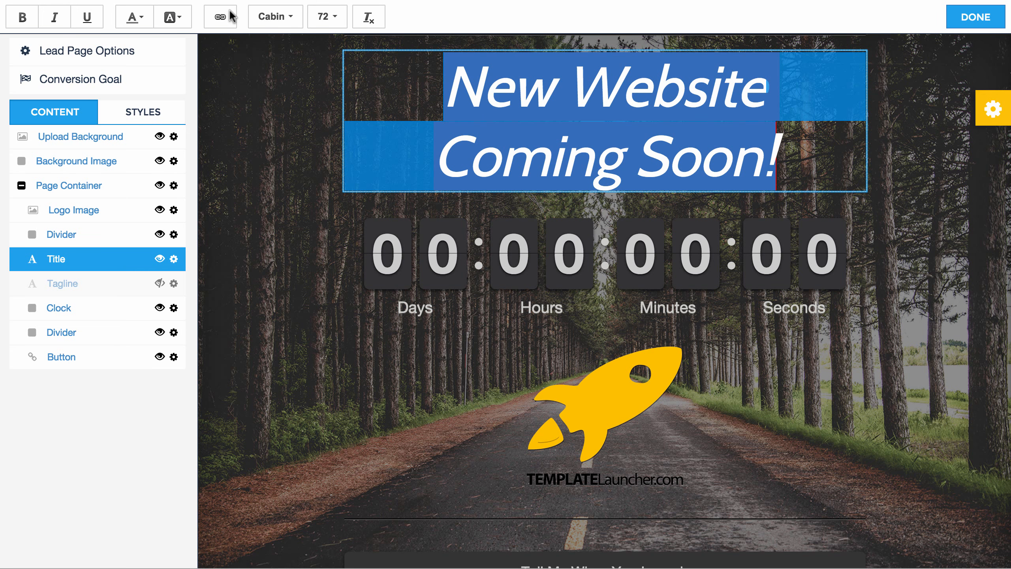
{"action": "left_click", "coordinate": [174, 16]}
{"action": "left_click", "coordinate": [175, 51]}
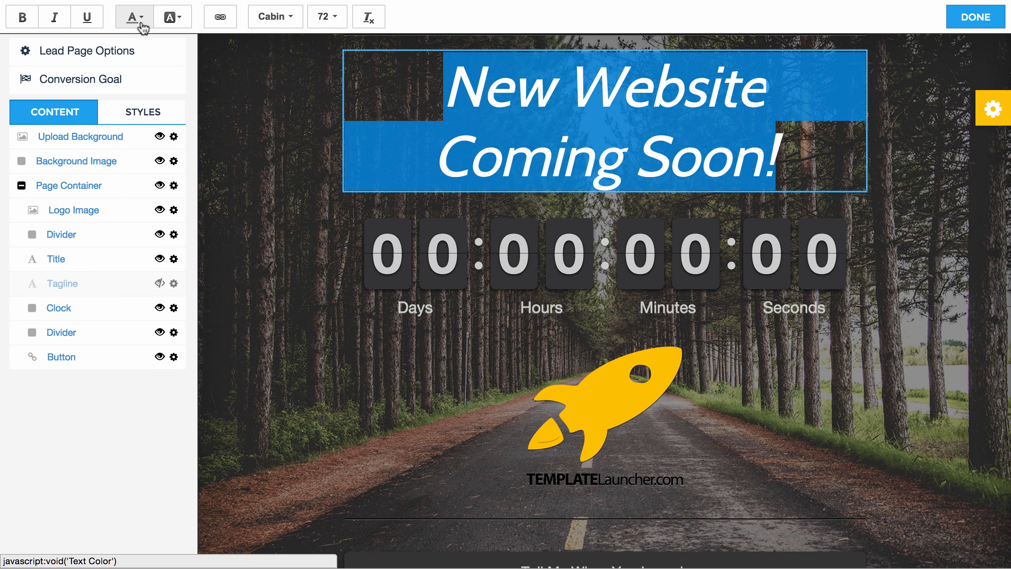
Set the title's text color to red.
{"action": "left_click", "coordinate": [135, 18]}
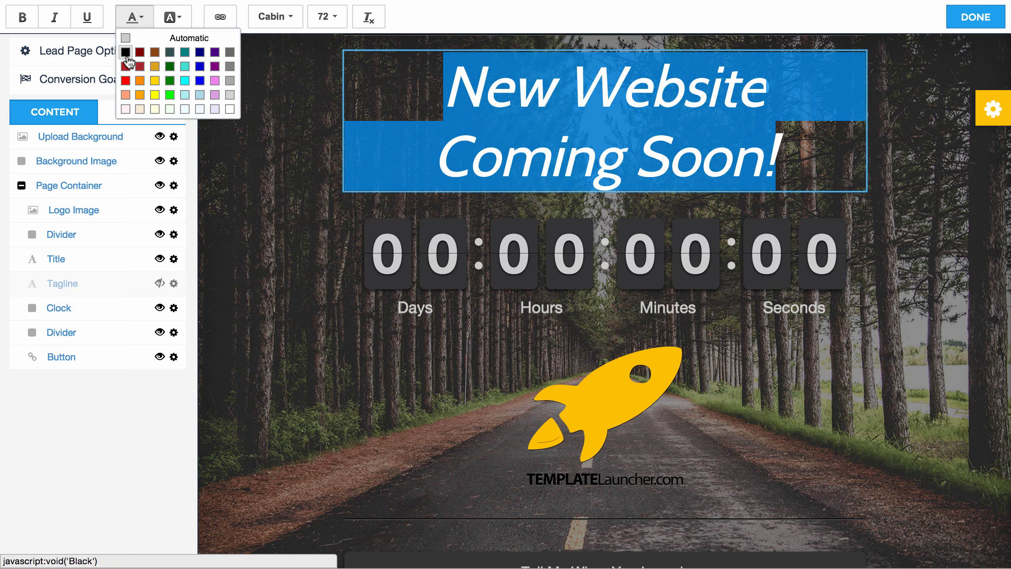
{"action": "left_click", "coordinate": [125, 82]}
{"action": "left_click", "coordinate": [512, 92]}
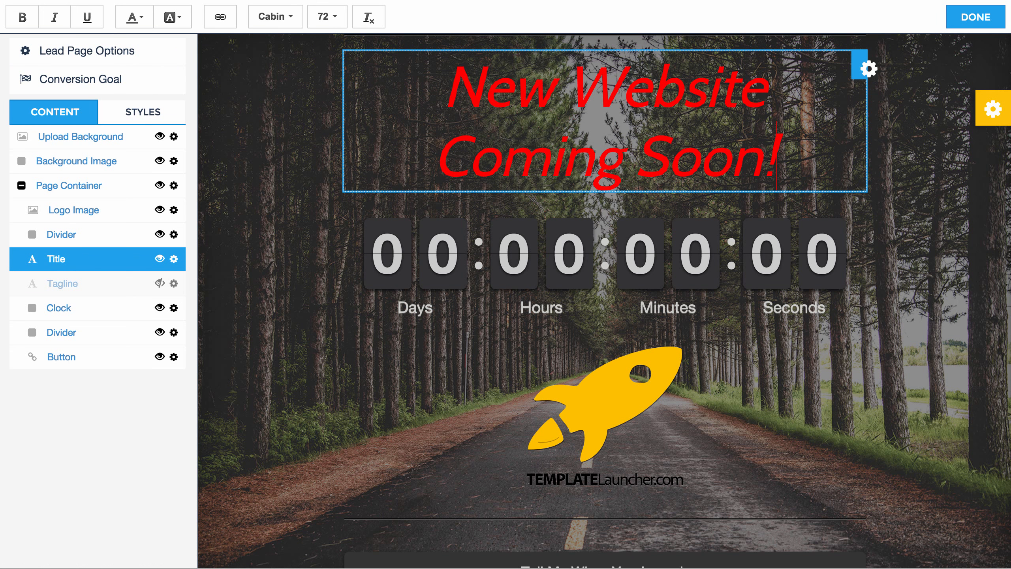
Set the clock's countdown date to September 17, 2015 in the template control panel.
{"action": "left_click", "coordinate": [993, 108]}
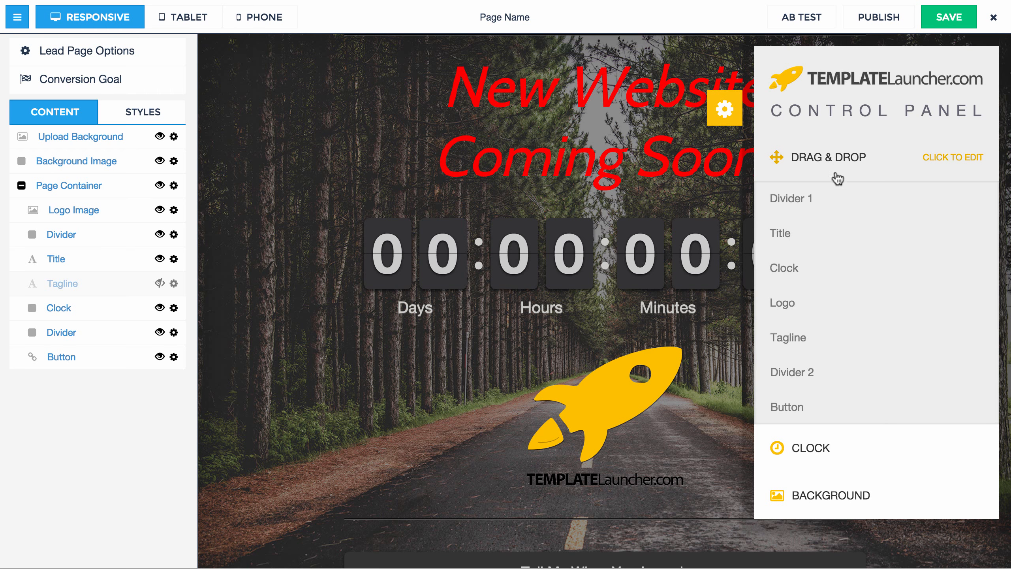
{"action": "left_click", "coordinate": [838, 171]}
{"action": "left_click", "coordinate": [835, 215]}
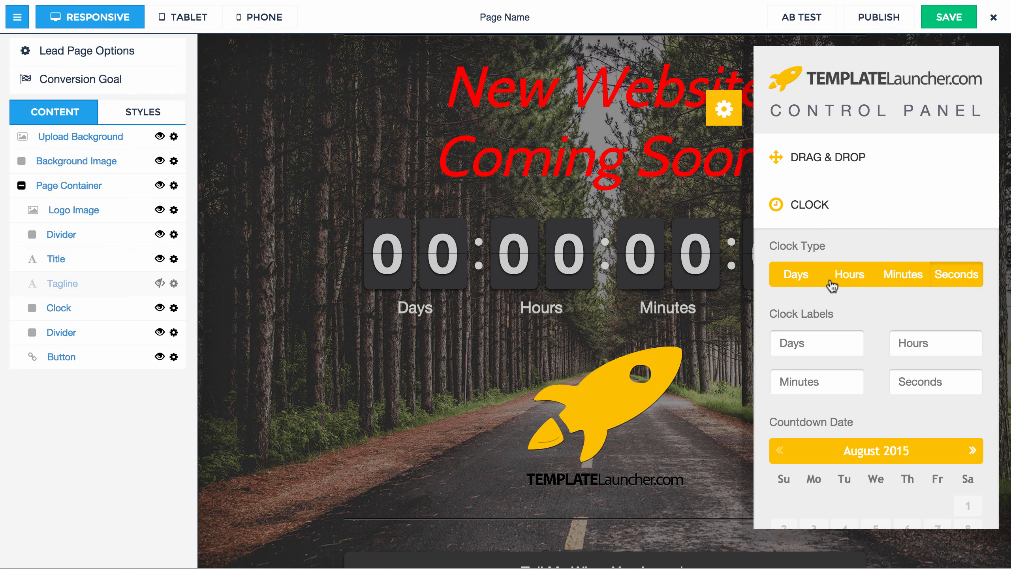
{"action": "scroll", "coordinate": [838, 283], "scroll_direction": "down", "scroll_amount": 5}
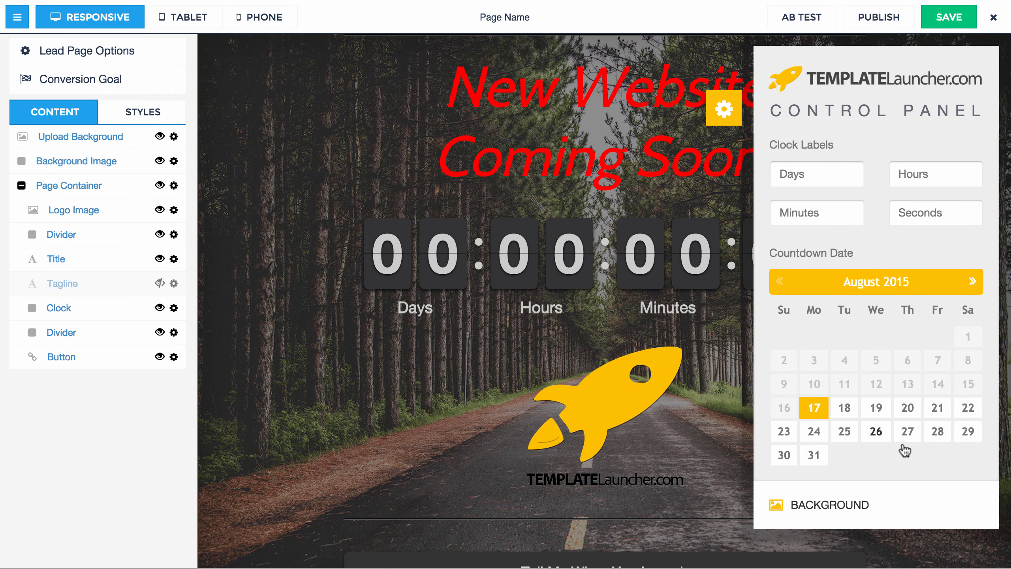
{"action": "left_click", "coordinate": [972, 281]}
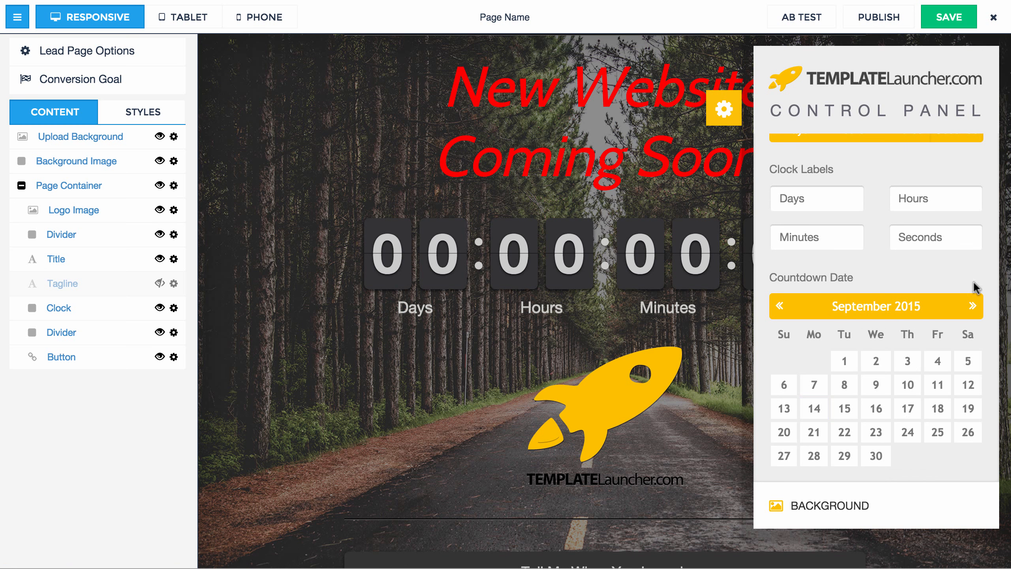
{"action": "left_click", "coordinate": [908, 408]}
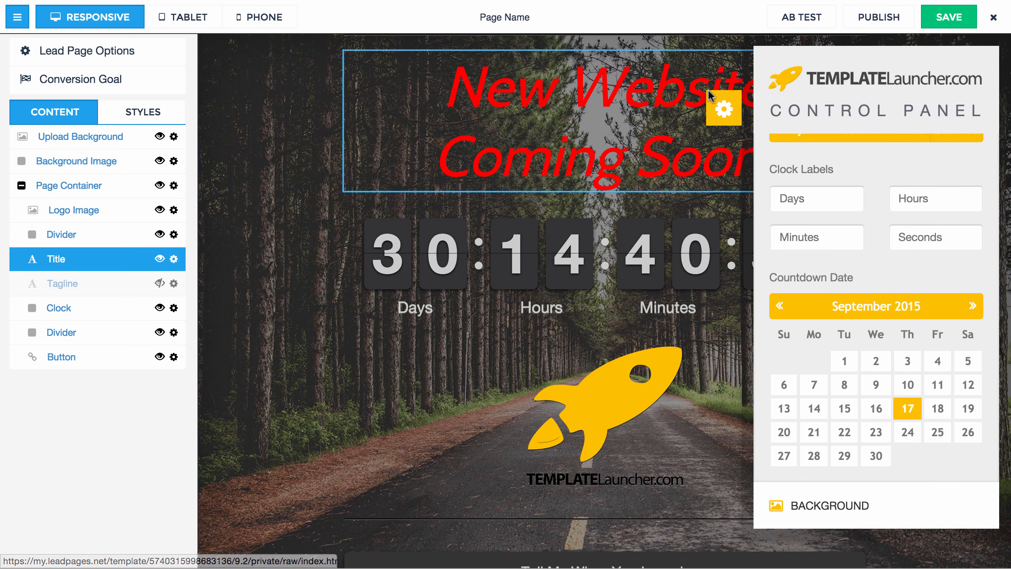
Move the Logo element to the first position in the template's drag-and-drop order, above Divider 1 and the Title.
{"action": "left_click", "coordinate": [724, 109]}
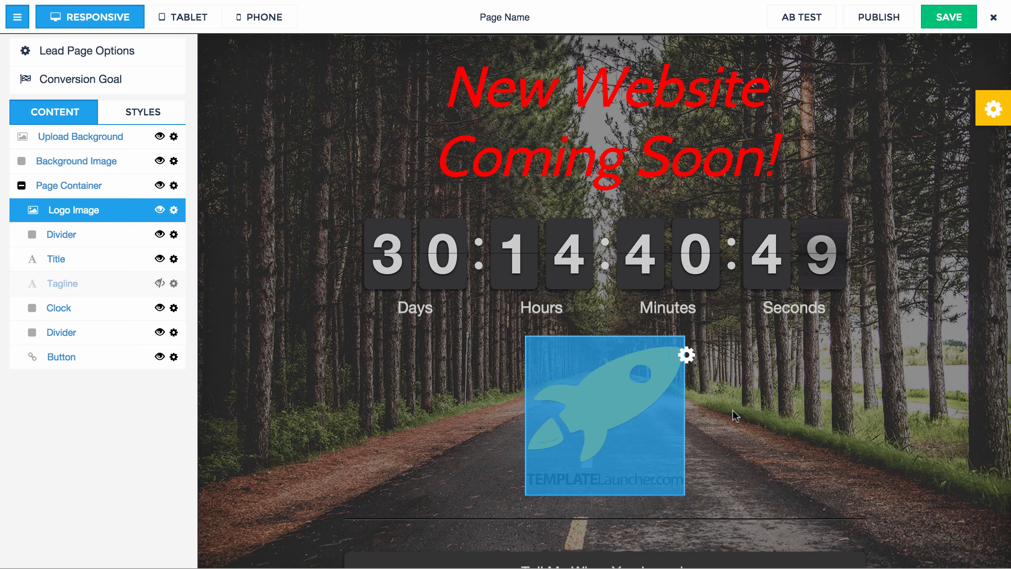
{"action": "left_click", "coordinate": [993, 110]}
{"action": "left_click", "coordinate": [857, 161]}
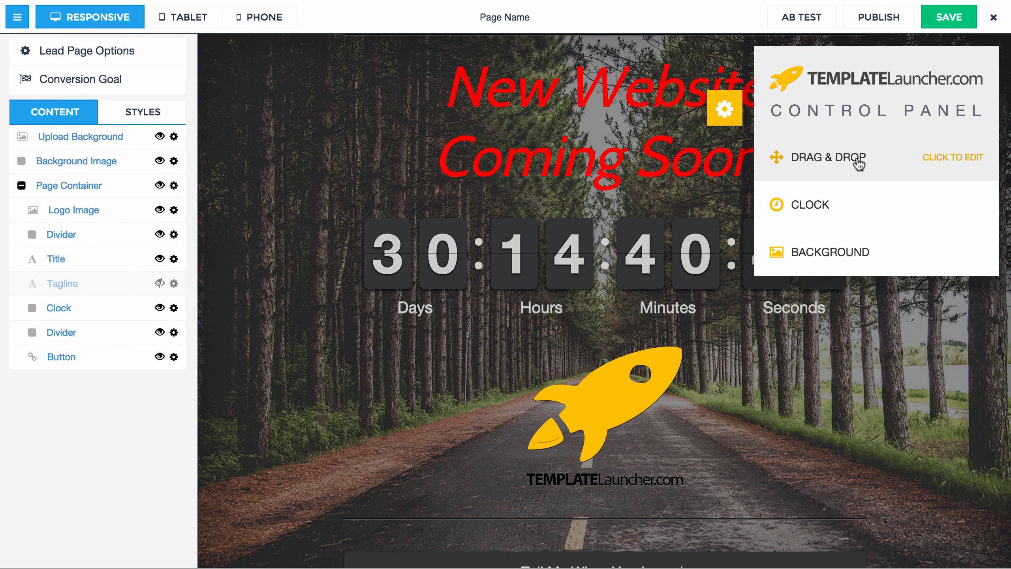
{"action": "left_click_drag", "start_coordinate": [823, 313], "coordinate": [842, 192]}
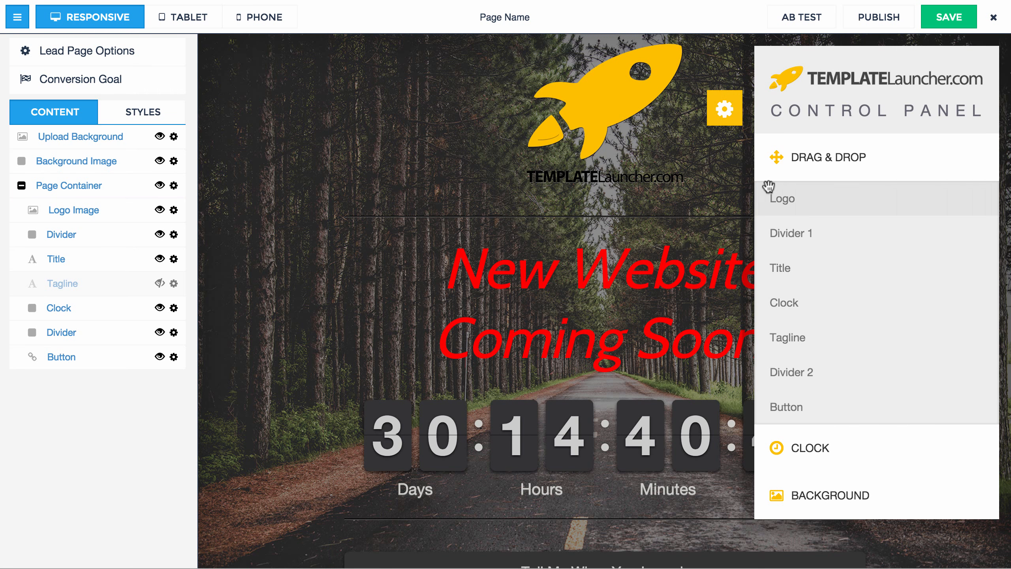
{"action": "left_click", "coordinate": [725, 108]}
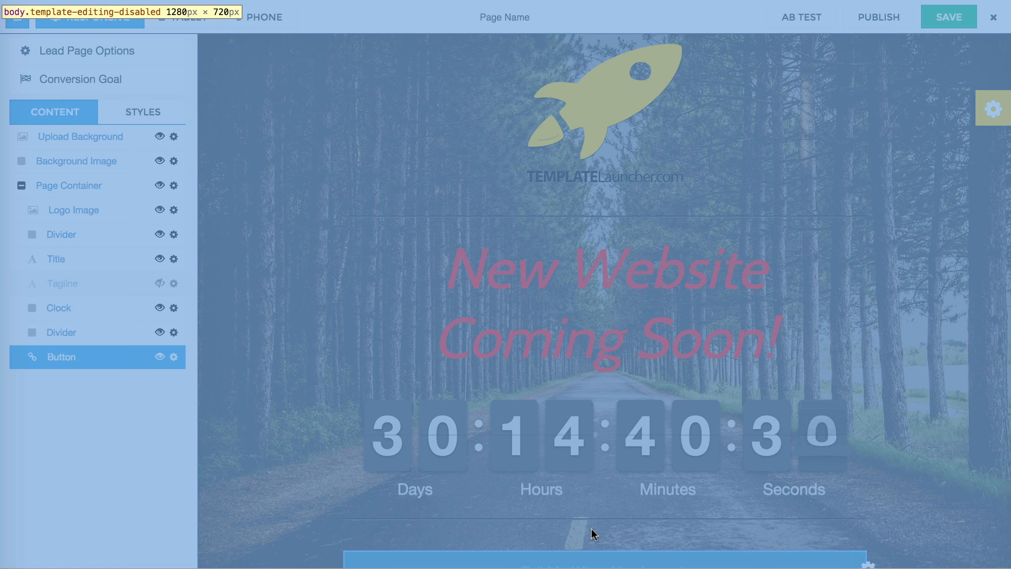
{"action": "left_click", "coordinate": [591, 533]}
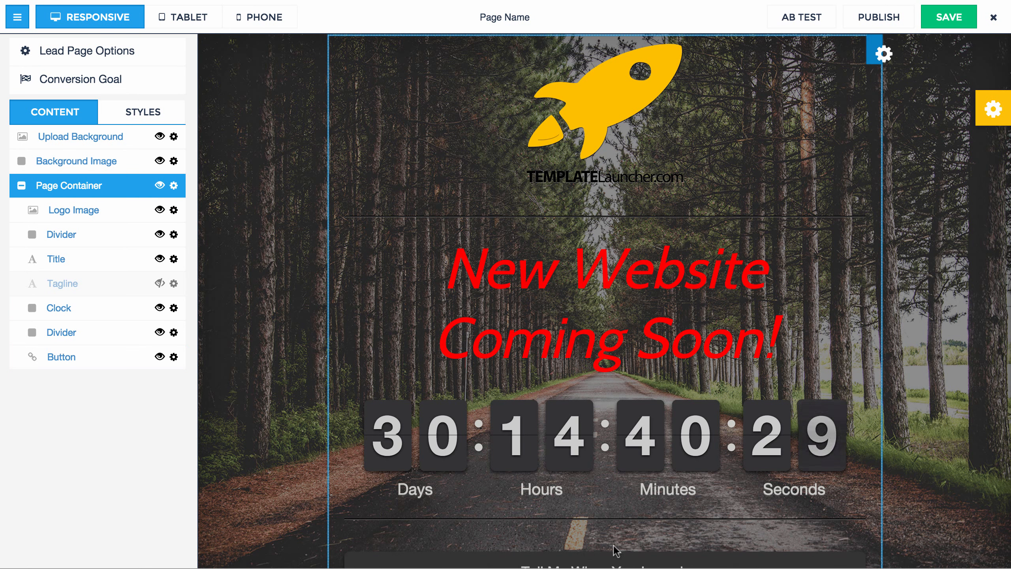
{"action": "left_click", "coordinate": [591, 564]}
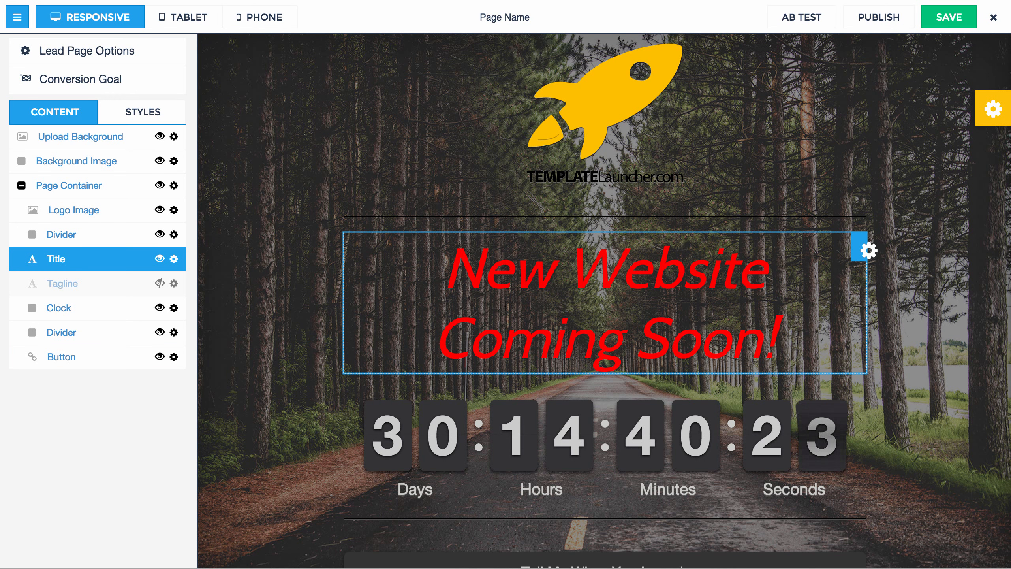
Set the font size of the whole "New Website Coming Soon!" title to 48 and finish editing the text.
{"action": "left_click_drag", "start_coordinate": [445, 271], "coordinate": [802, 335]}
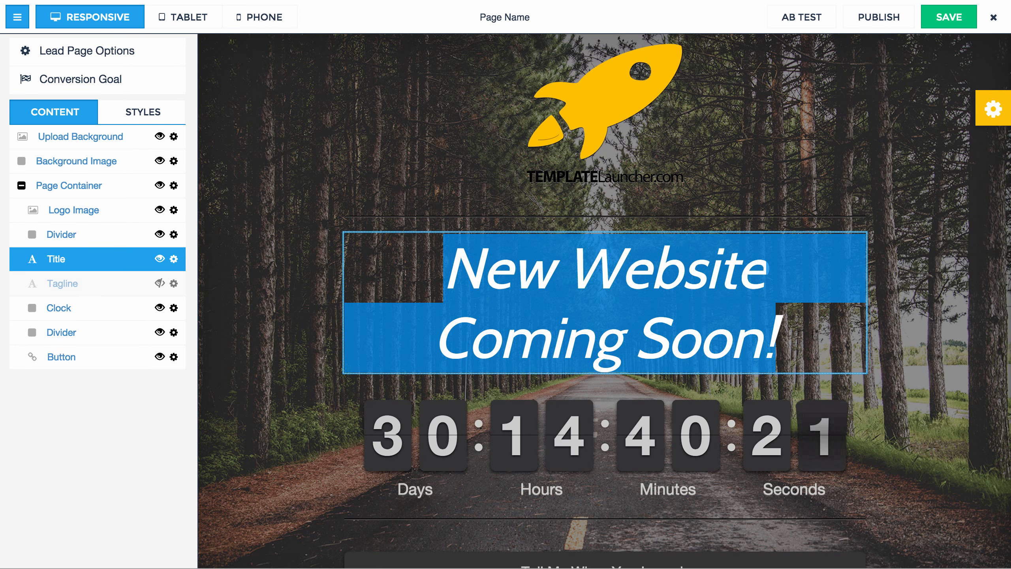
{"action": "left_click", "coordinate": [324, 16]}
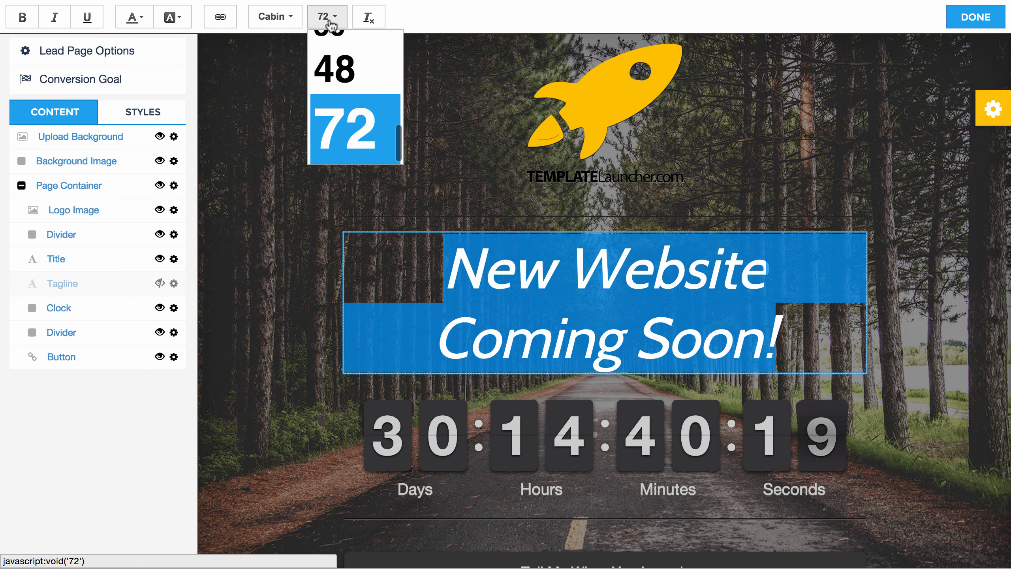
{"action": "left_click", "coordinate": [333, 65]}
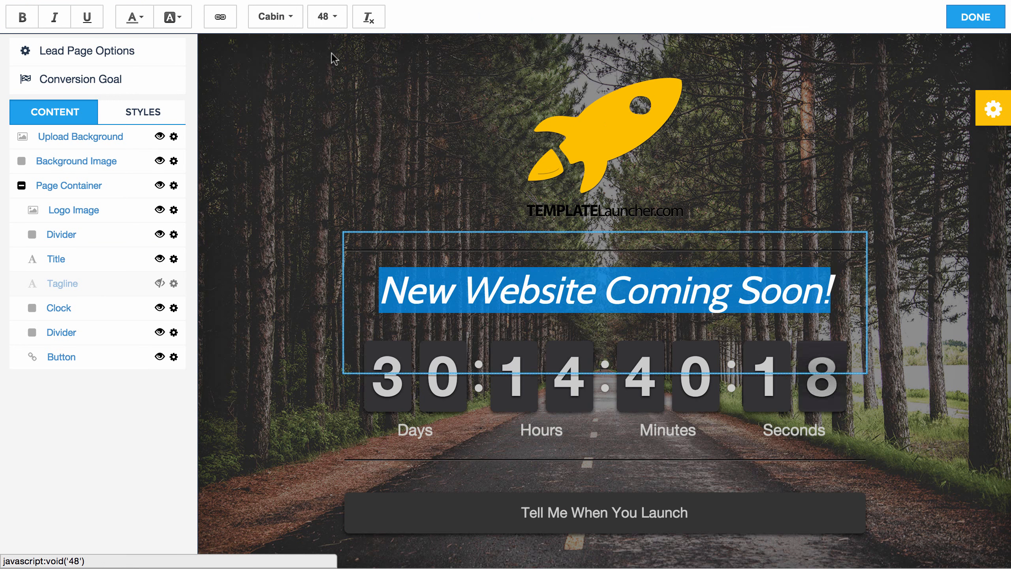
{"action": "left_click", "coordinate": [630, 278]}
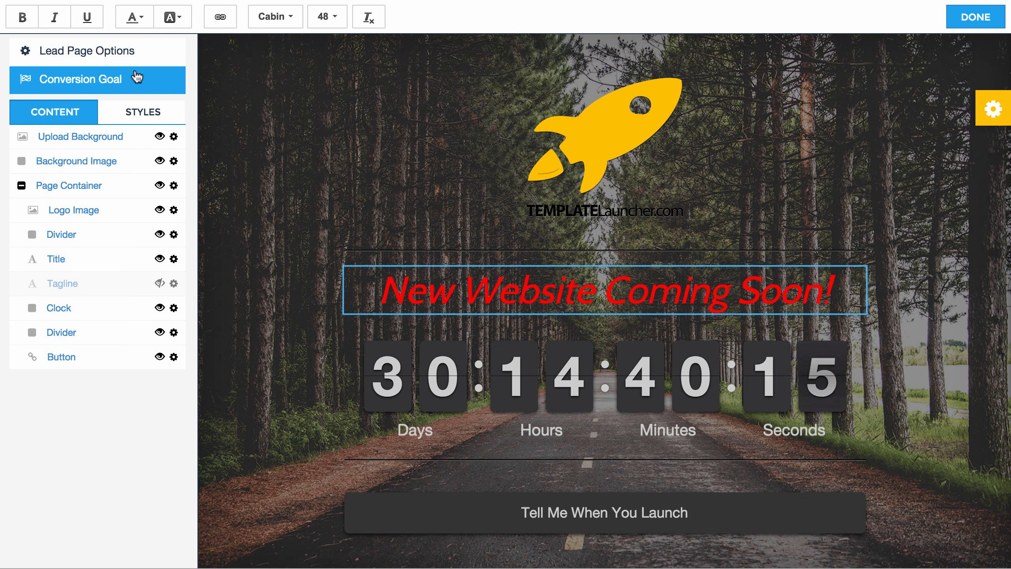
{"action": "left_click", "coordinate": [253, 156]}
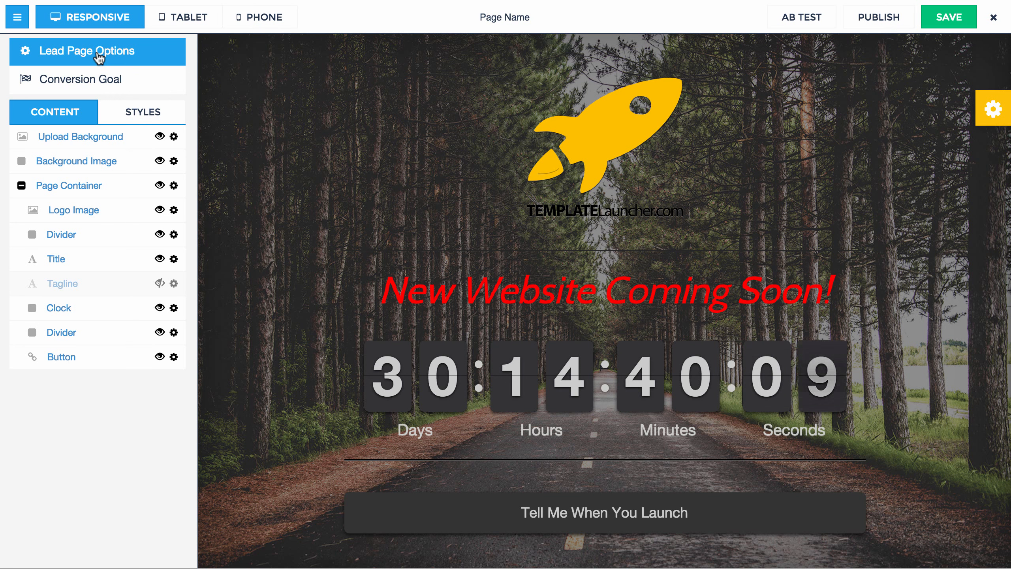
Replace the rocket logo with the gold 100% Satisfaction Guarantee badge from the image library.
{"action": "left_click", "coordinate": [621, 158]}
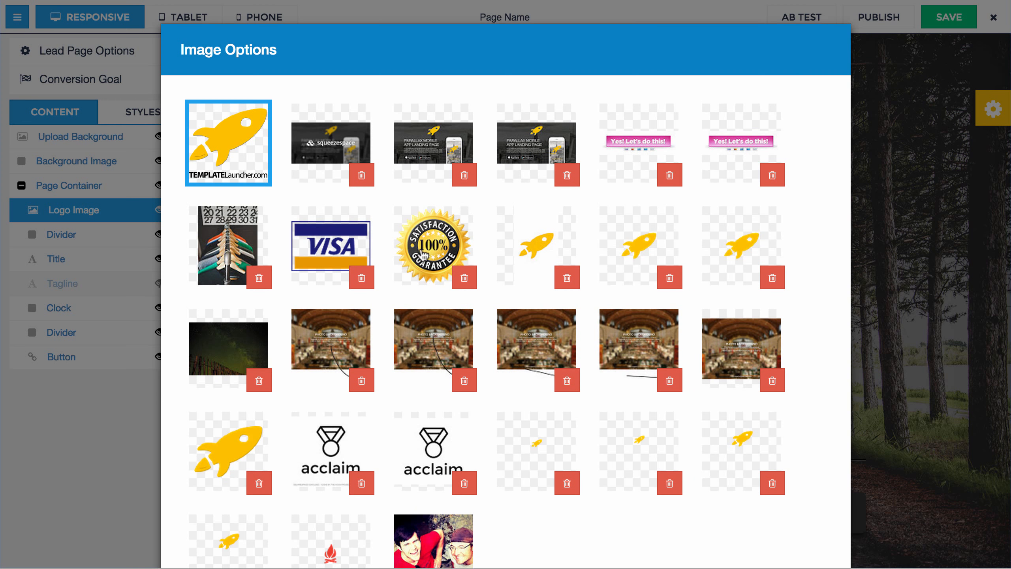
{"action": "left_click", "coordinate": [428, 236]}
{"action": "scroll", "coordinate": [428, 236], "scroll_direction": "down", "scroll_amount": 4}
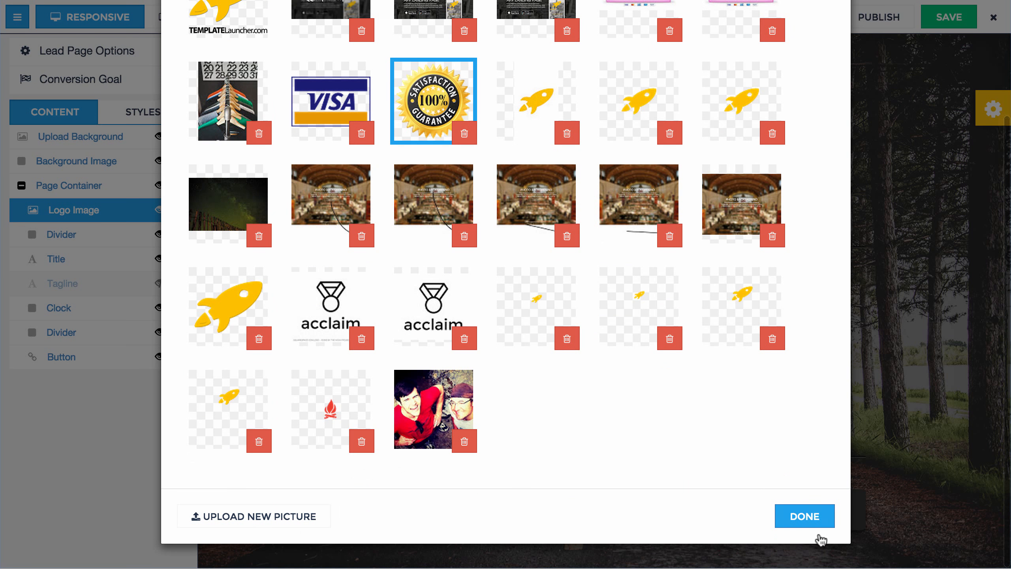
{"action": "left_click", "coordinate": [794, 517]}
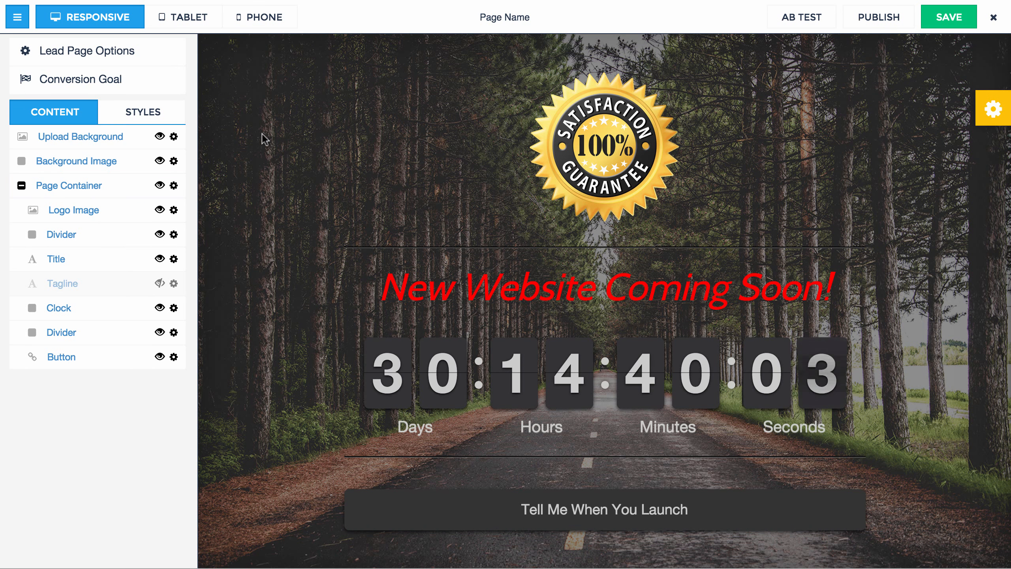
Paste a style block with the rule ".inner.info img { width:400px!important; }" into the page's head-tag tracking code and review it.
{"action": "left_click", "coordinate": [104, 59]}
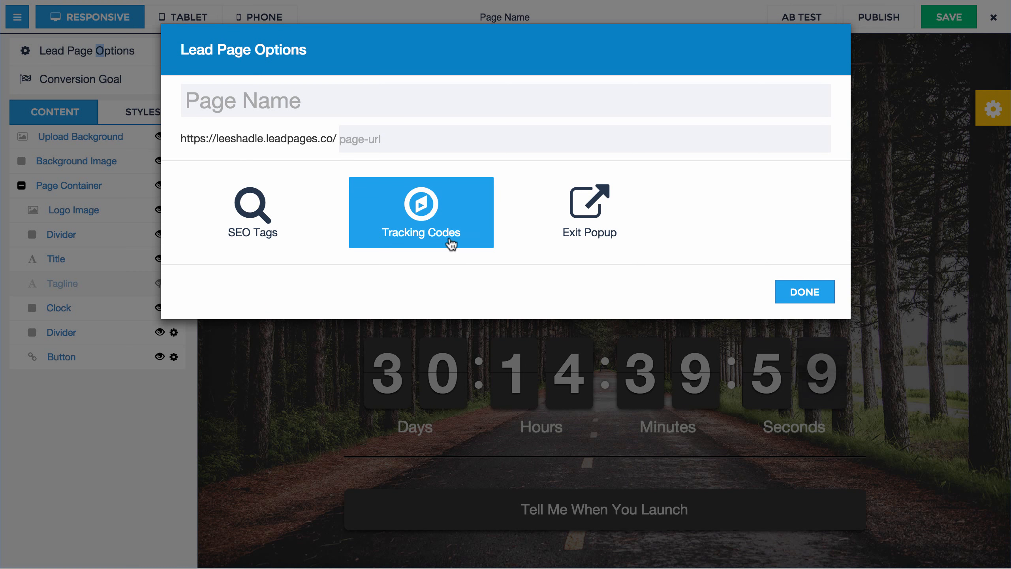
{"action": "left_click", "coordinate": [463, 241]}
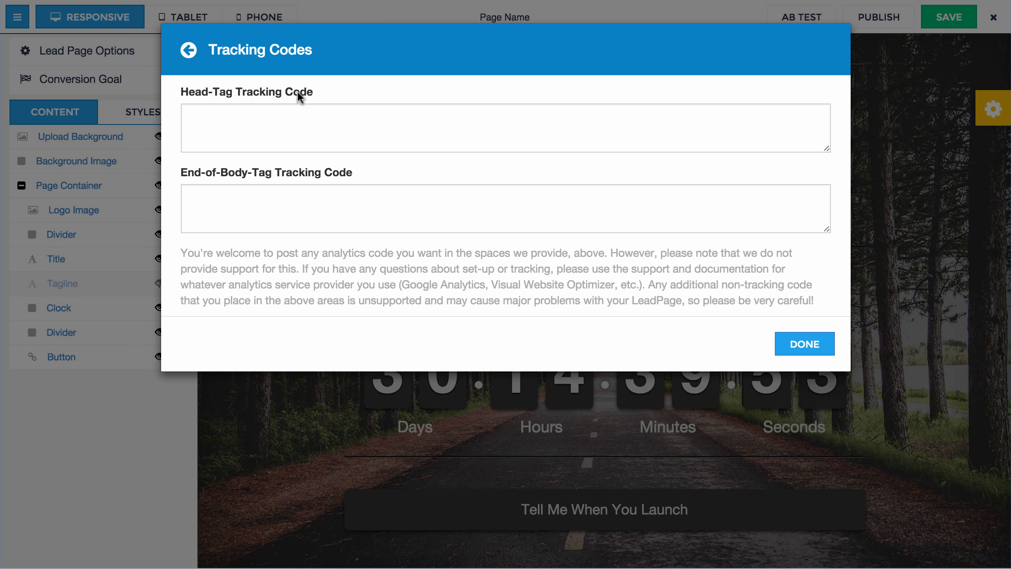
{"action": "left_click", "coordinate": [254, 115]}
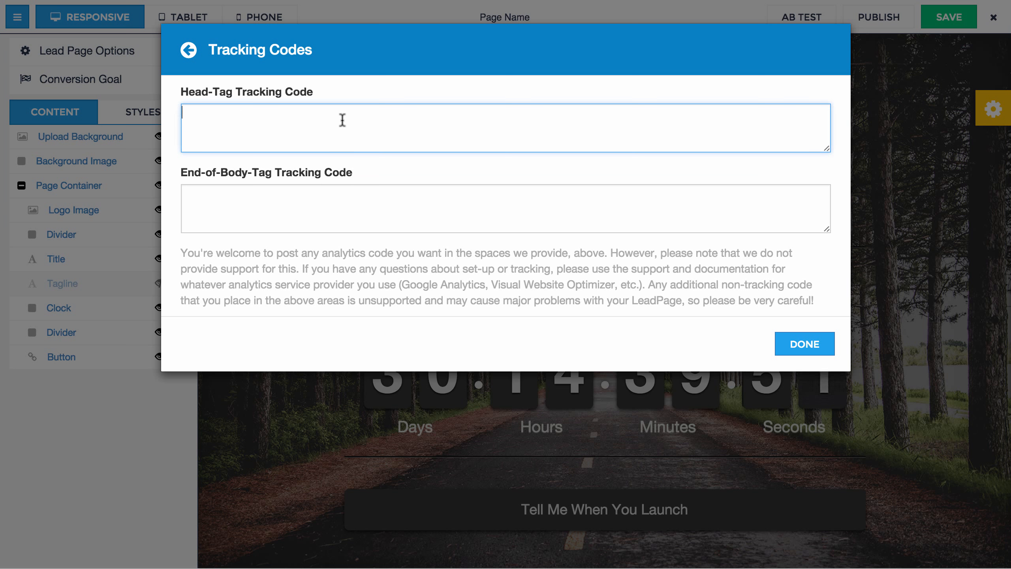
{"action": "key", "text": "ctrl+v"}
{"action": "scroll", "coordinate": [267, 134], "scroll_direction": "up", "scroll_amount": 5}
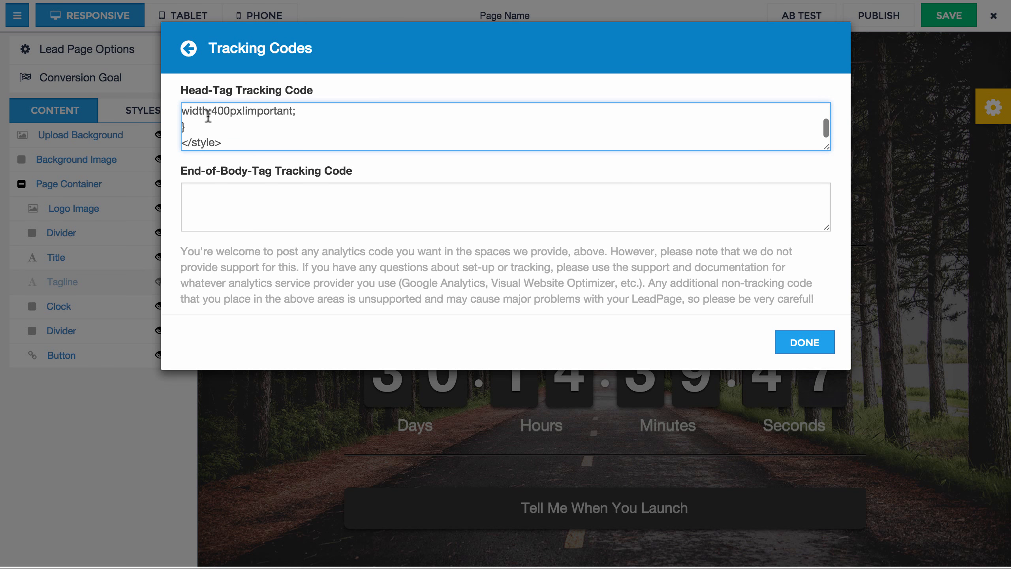
{"action": "scroll", "coordinate": [199, 117], "scroll_direction": "up", "scroll_amount": 2}
{"action": "scroll", "coordinate": [217, 122], "scroll_direction": "down", "scroll_amount": 1}
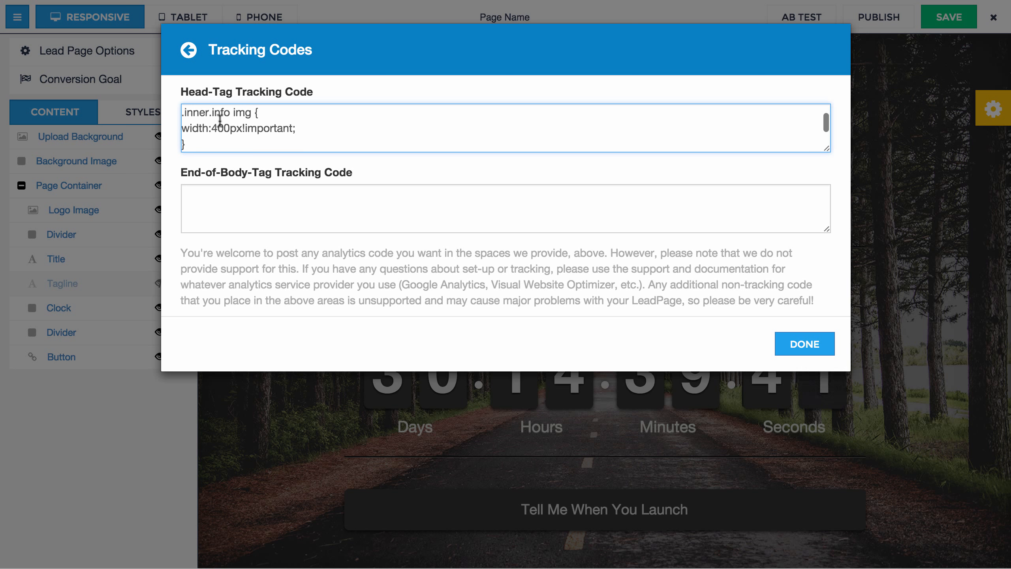
{"action": "scroll", "coordinate": [220, 120], "scroll_direction": "down", "scroll_amount": 1}
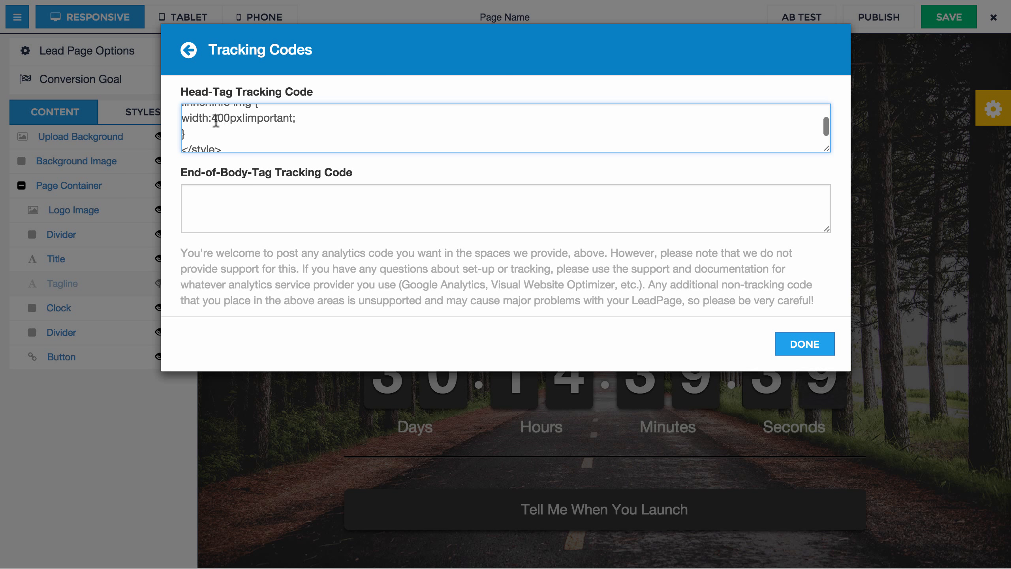
{"action": "scroll", "coordinate": [221, 118], "scroll_direction": "up", "scroll_amount": 1}
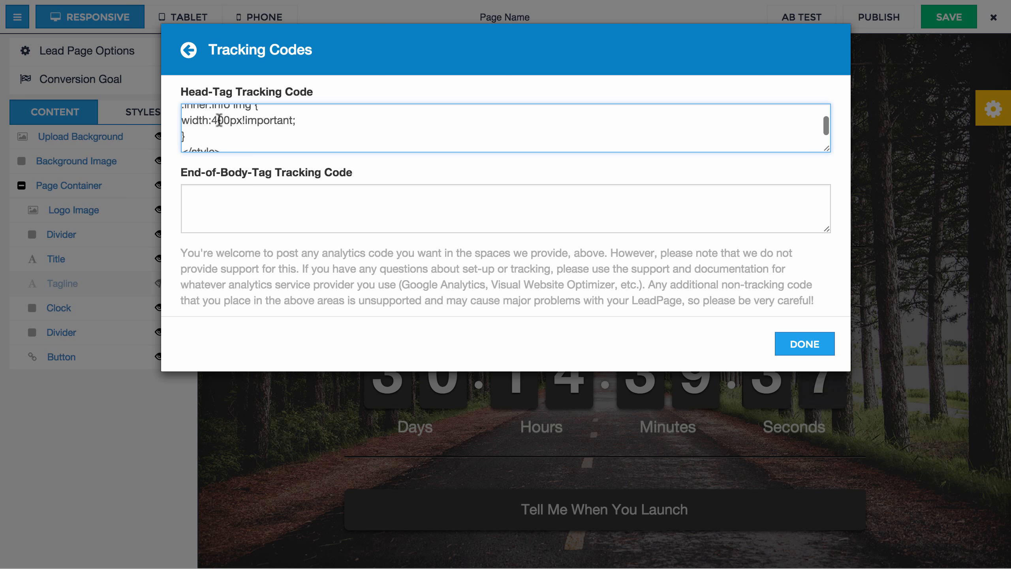
{"action": "scroll", "coordinate": [222, 125], "scroll_direction": "up", "scroll_amount": 2}
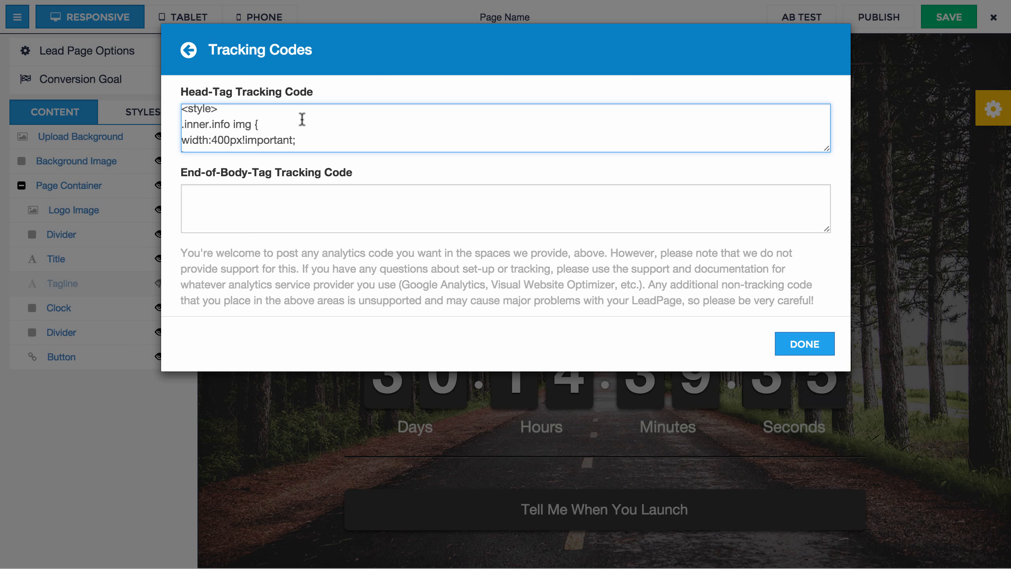
Try a 300px image width in the head-tag style rule and restore it to 400px.
{"action": "key", "text": "BackSpace"}
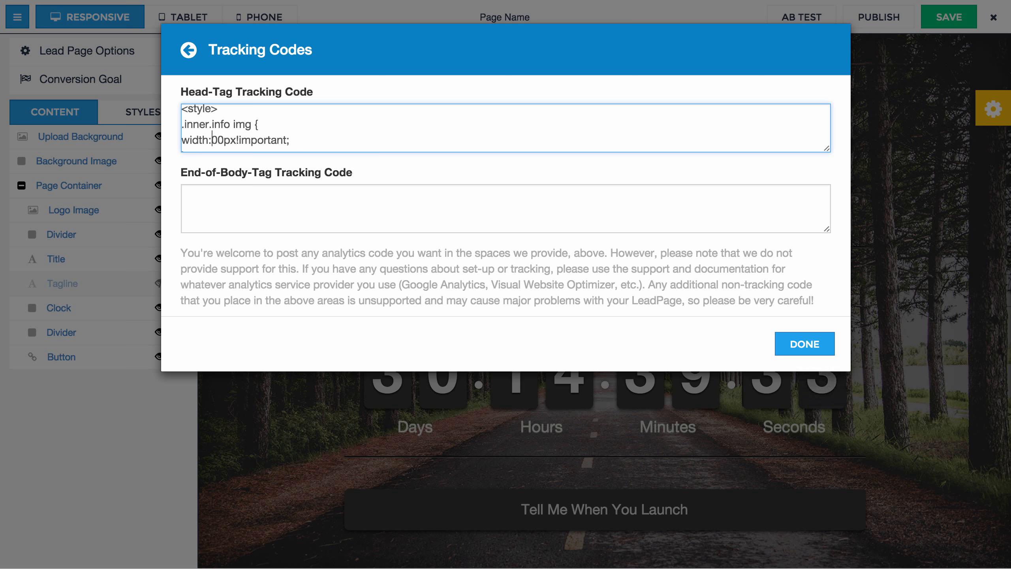
{"action": "type", "text": "2"}
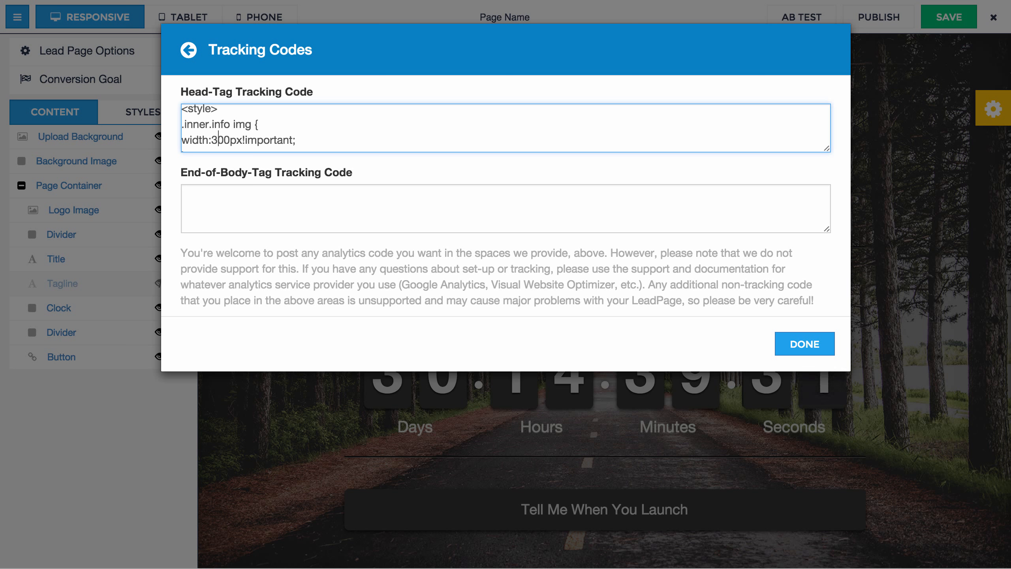
{"action": "key", "text": "BackSpace"}
{"action": "type", "text": "4"}
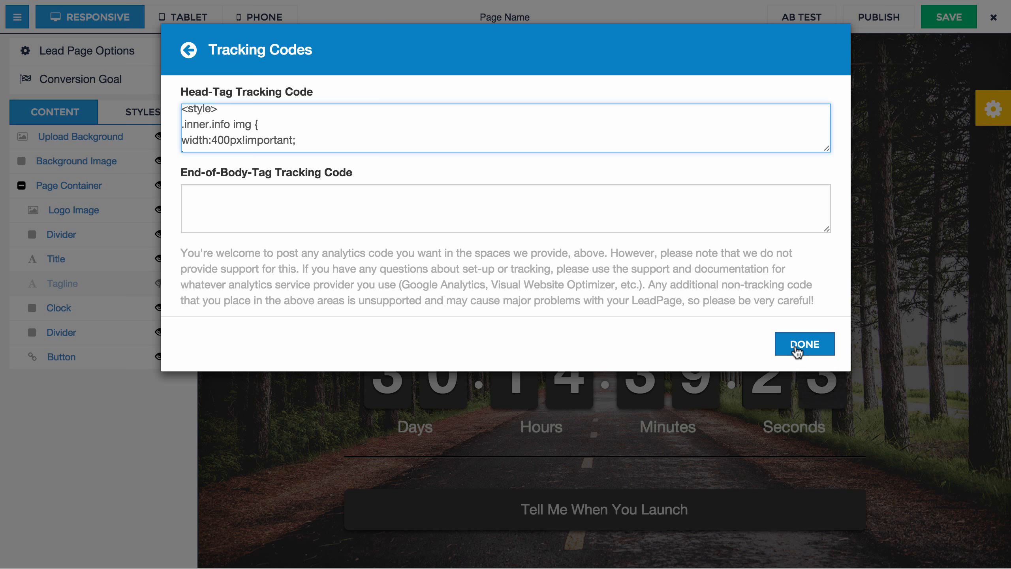
Check the rest of the head-tag style code and confirm the tracking code settings.
{"action": "scroll", "coordinate": [442, 137], "scroll_direction": "down", "scroll_amount": 2}
{"action": "scroll", "coordinate": [440, 140], "scroll_direction": "up", "scroll_amount": 2}
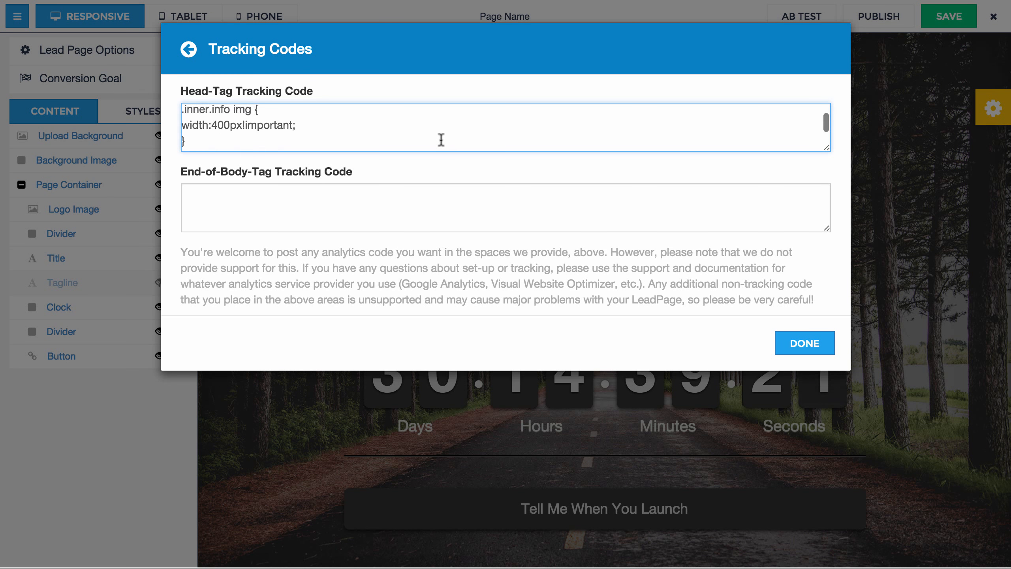
{"action": "left_click", "coordinate": [795, 345]}
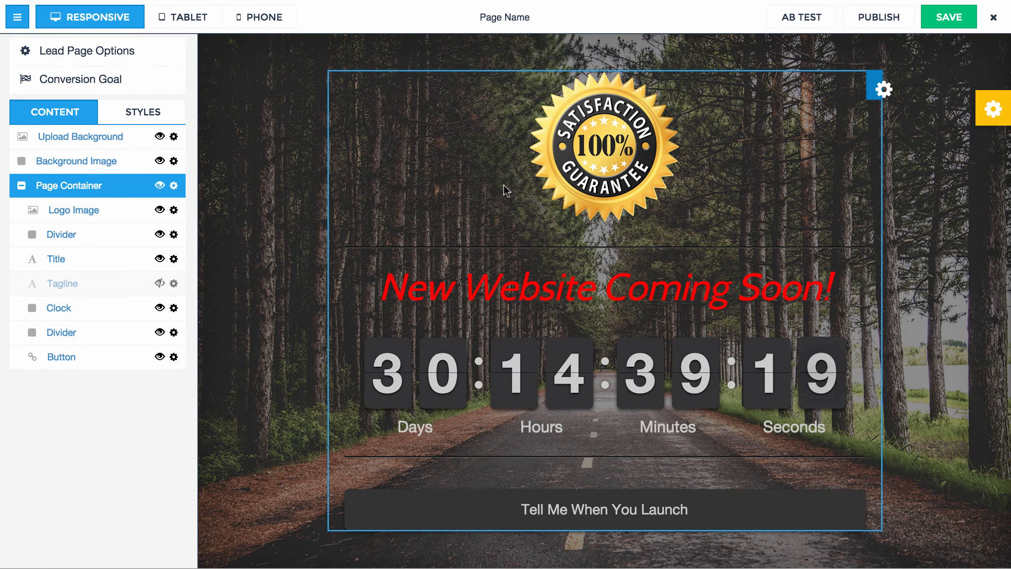
Name the page "ariel2", confirm the page options and save the page.
{"action": "left_click", "coordinate": [501, 21]}
{"action": "left_click", "coordinate": [400, 111]}
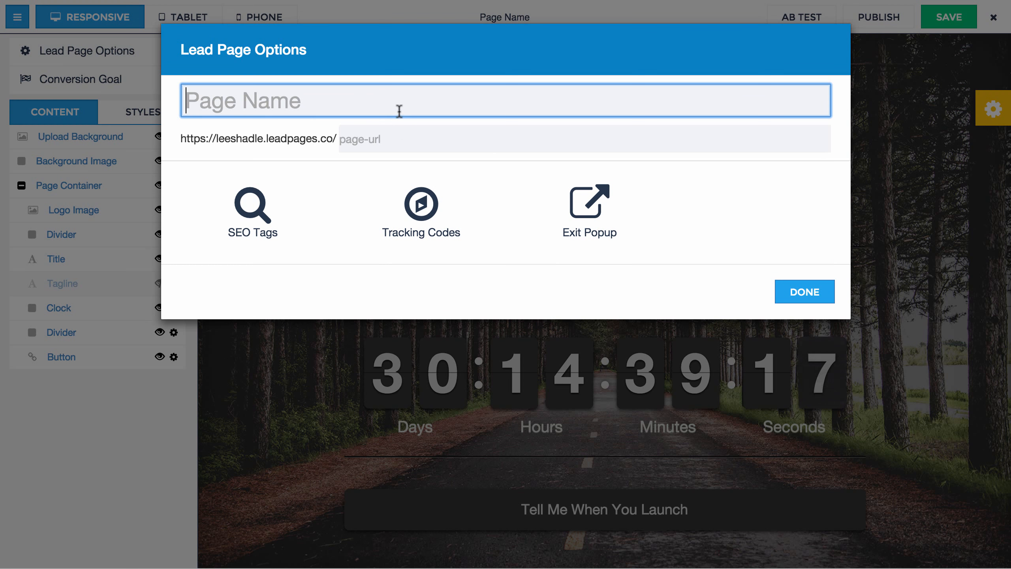
{"action": "type", "text": "ariel21"}
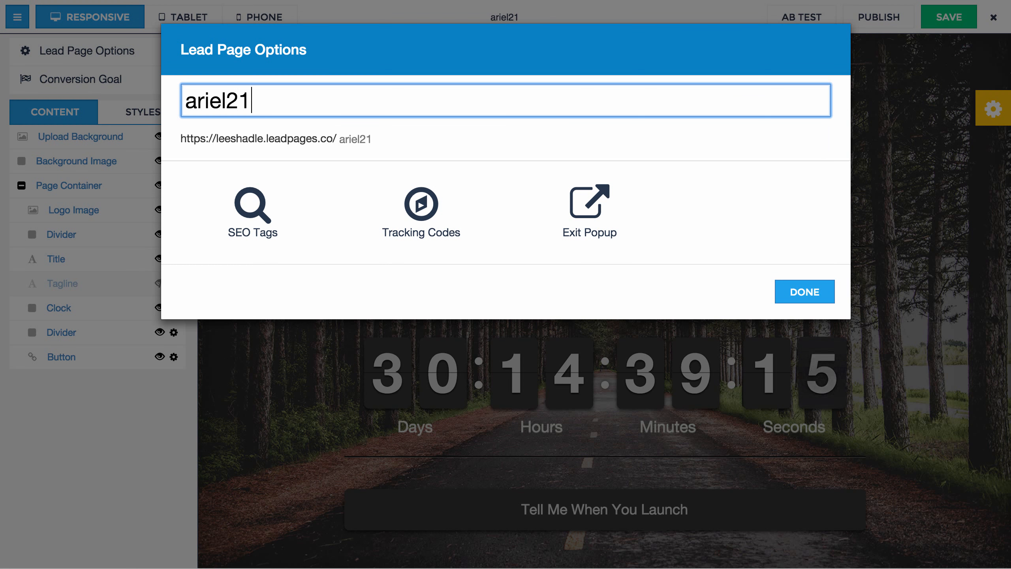
{"action": "key", "text": "BackSpace"}
{"action": "left_click", "coordinate": [788, 289]}
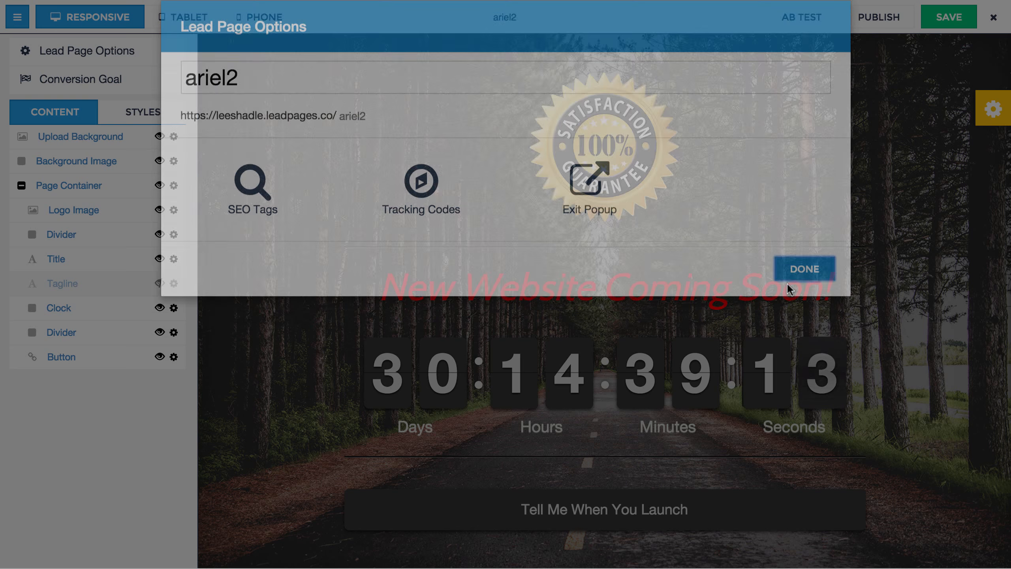
{"action": "left_click", "coordinate": [948, 24]}
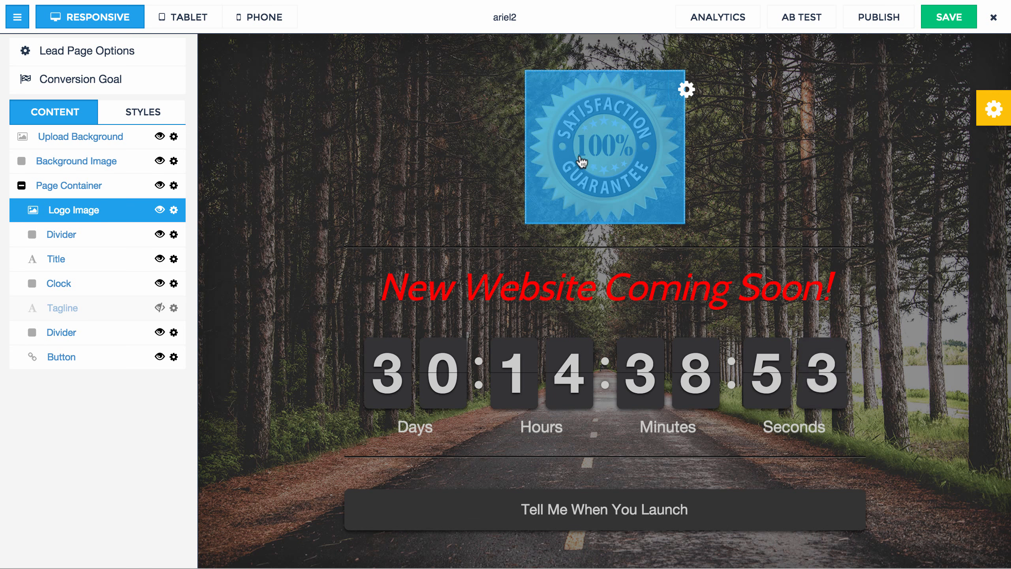
Publish the page through LeadPages and view it at the provided URL.
{"action": "left_click", "coordinate": [876, 19]}
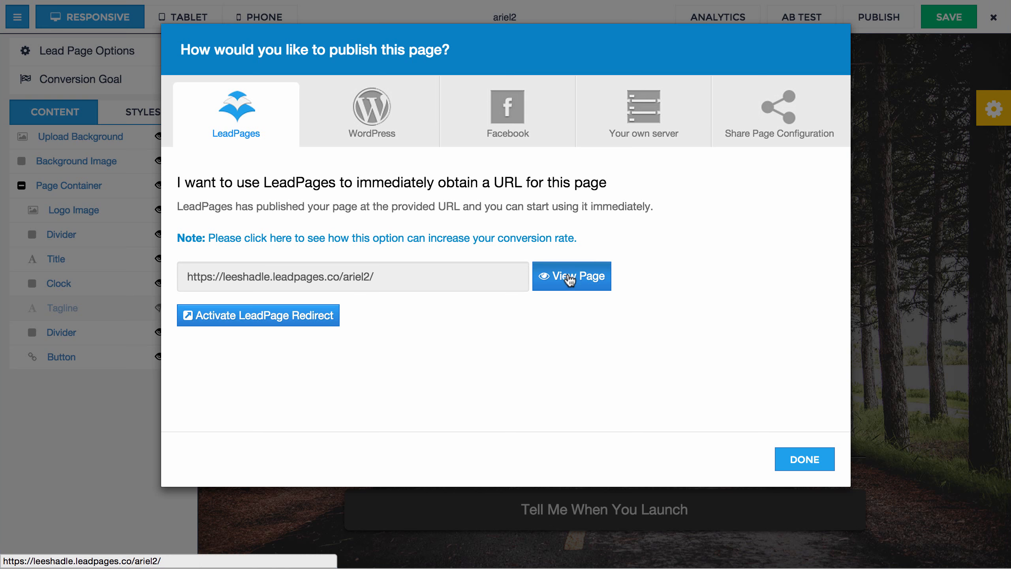
{"action": "left_click", "coordinate": [569, 275]}
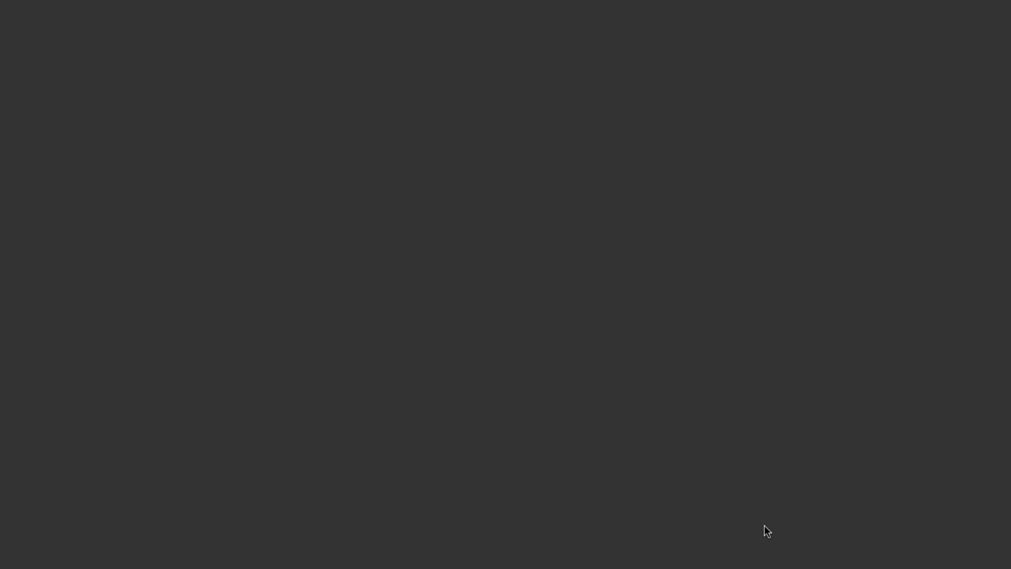